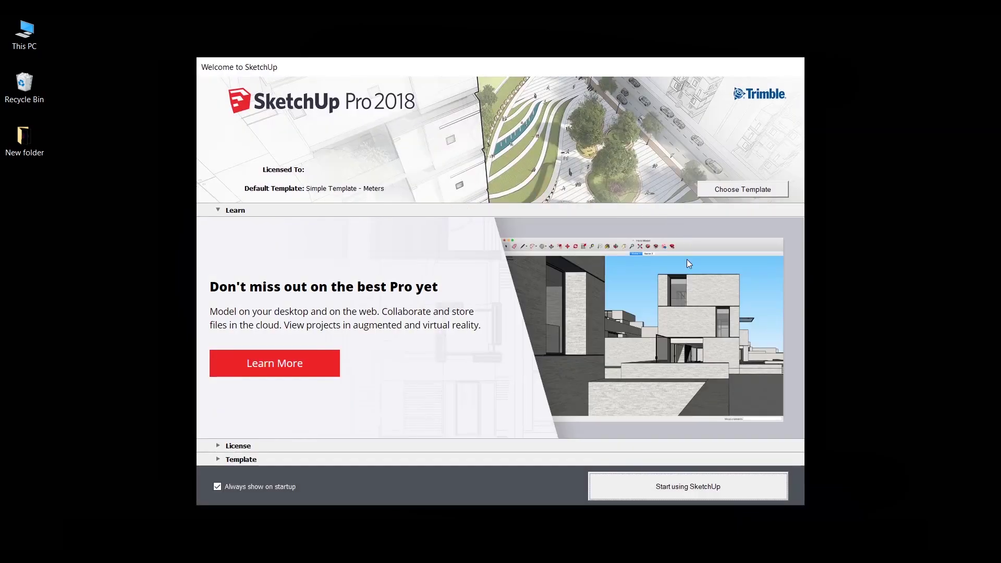
- Start a new model and delete the default person figure from the scene
click(698, 476)
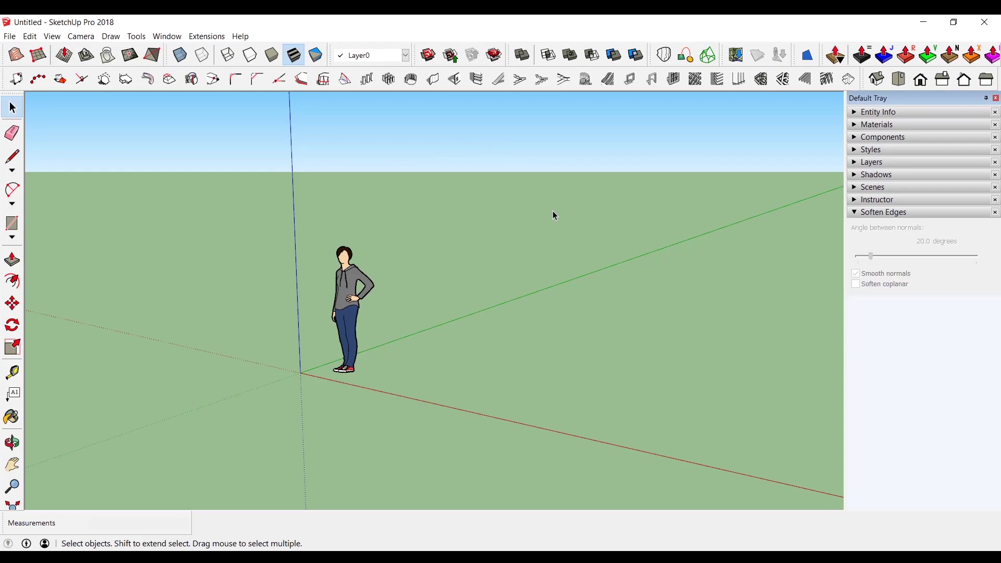
click(371, 281)
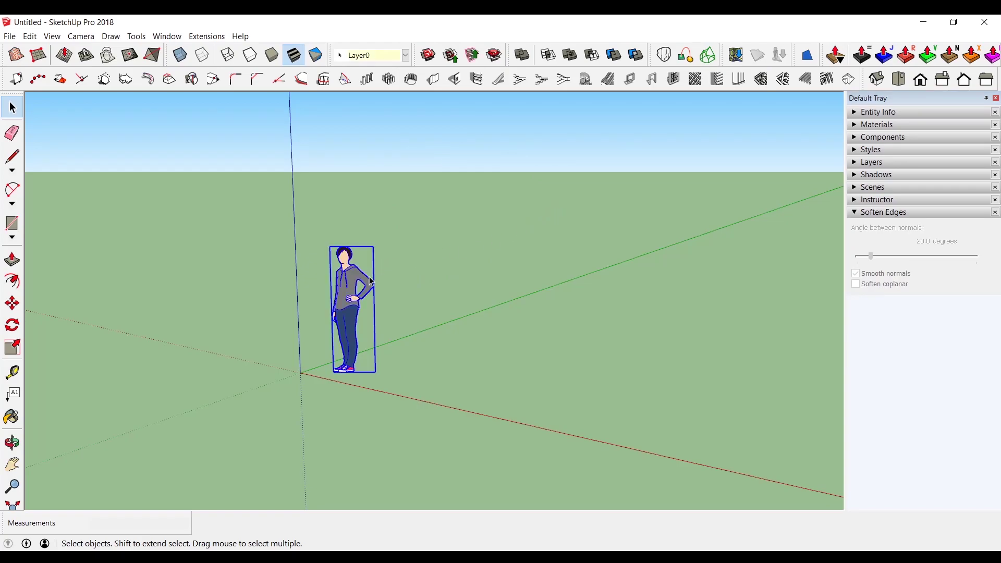
click(497, 227)
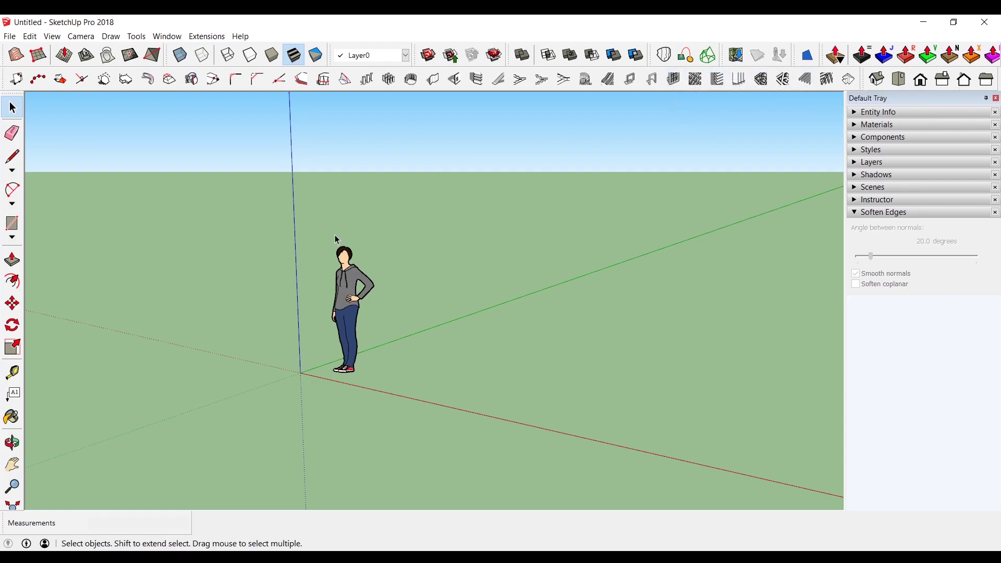
click(352, 284)
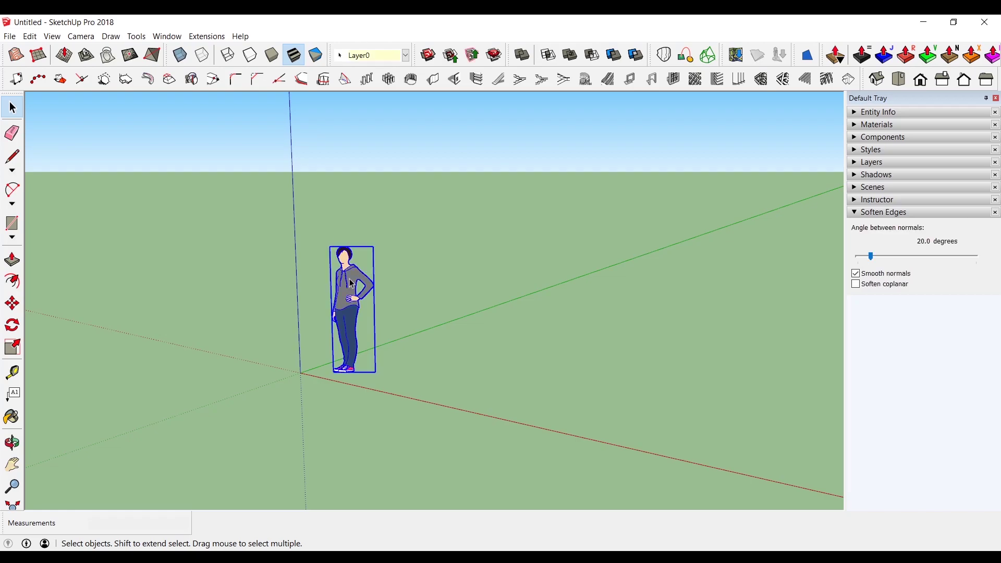
key(Delete)
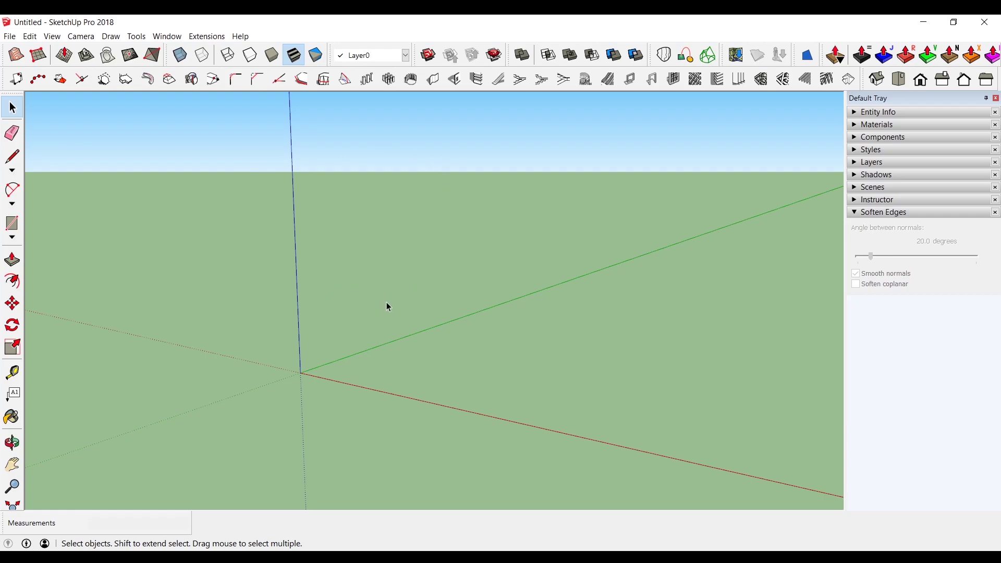
- Orbit the view so the axes origin sits near the lower left of the screen
middle_drag(389, 297, 440, 291)
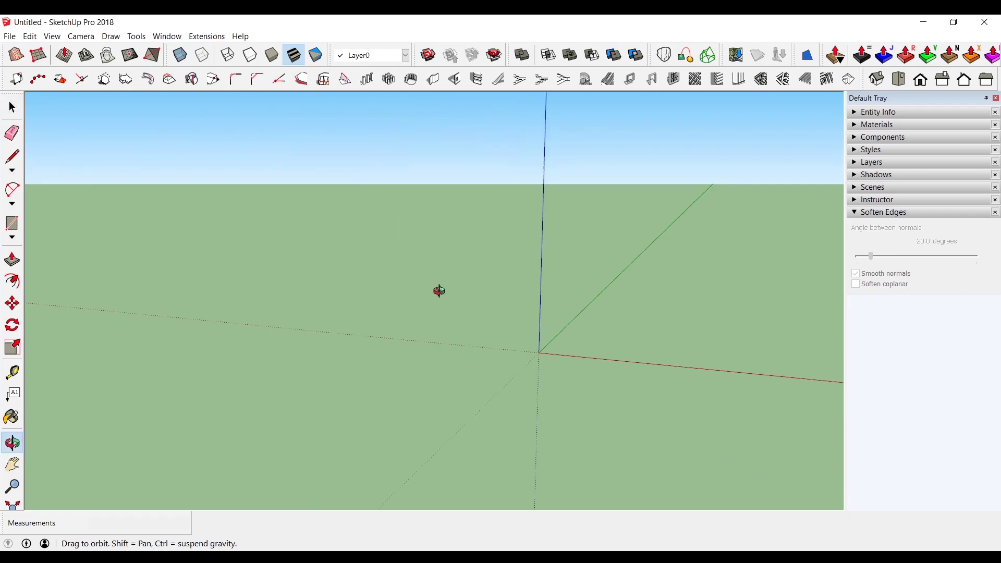
mouse_move(439, 290)
mouse_down()
mouse_move(489, 284)
mouse_move(536, 333)
mouse_move(386, 282)
mouse_move(457, 259)
mouse_move(411, 324)
mouse_move(418, 293)
mouse_move(372, 270)
mouse_move(393, 299)
mouse_move(440, 297)
mouse_move(462, 308)
mouse_up()
key(space)
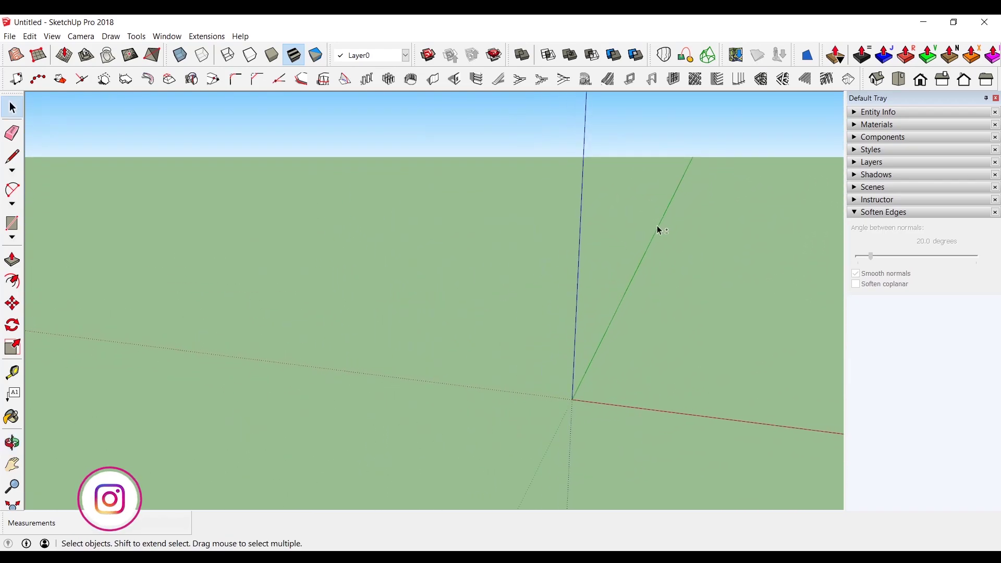
key(o)
mouse_move(659, 230)
mouse_down()
mouse_move(543, 239)
mouse_move(394, 217)
mouse_move(286, 241)
mouse_move(222, 280)
mouse_up()
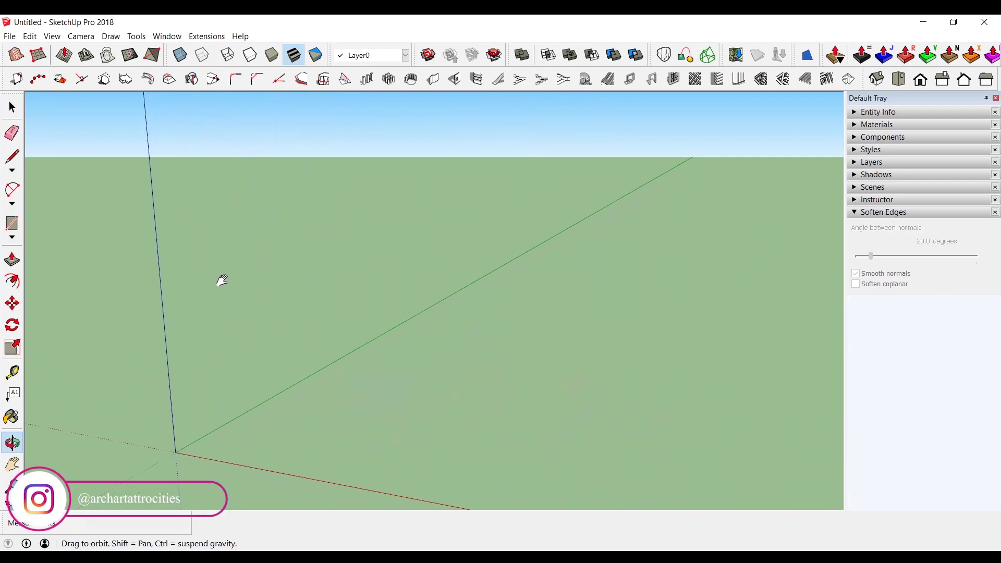
shift+middle_drag(221, 280, 167, 317)
mouse_move(257, 384)
middle_down()
mouse_move(418, 364)
mouse_move(373, 343)
mouse_move(463, 277)
mouse_move(257, 330)
mouse_move(236, 345)
middle_up()
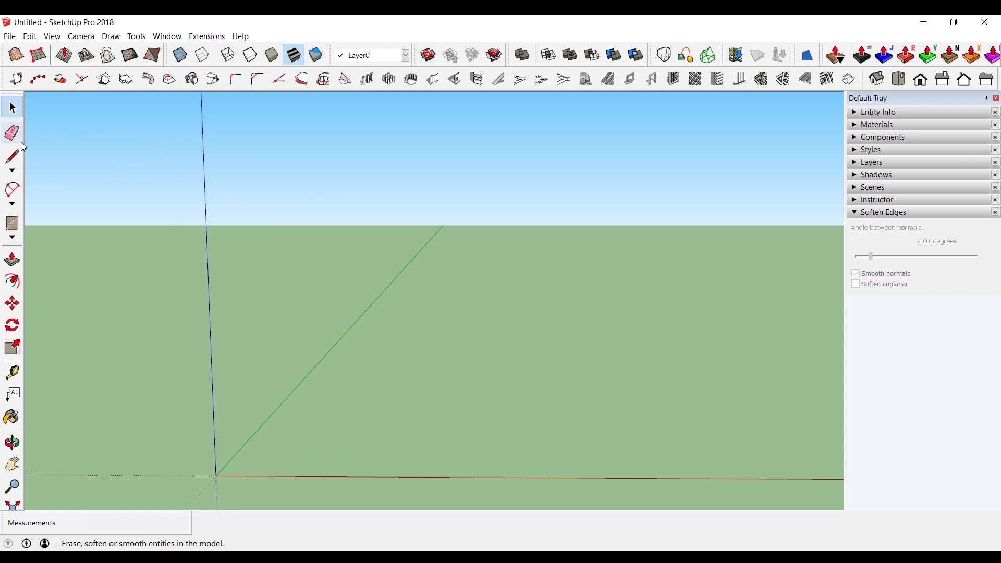
- Draw a trial straight line across the ground plane
click(12, 156)
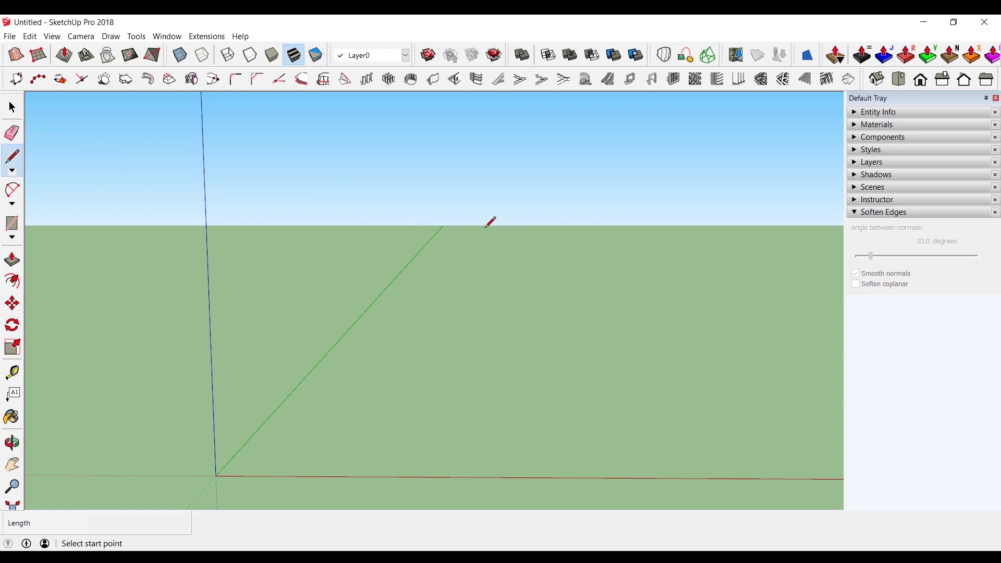
key(space)
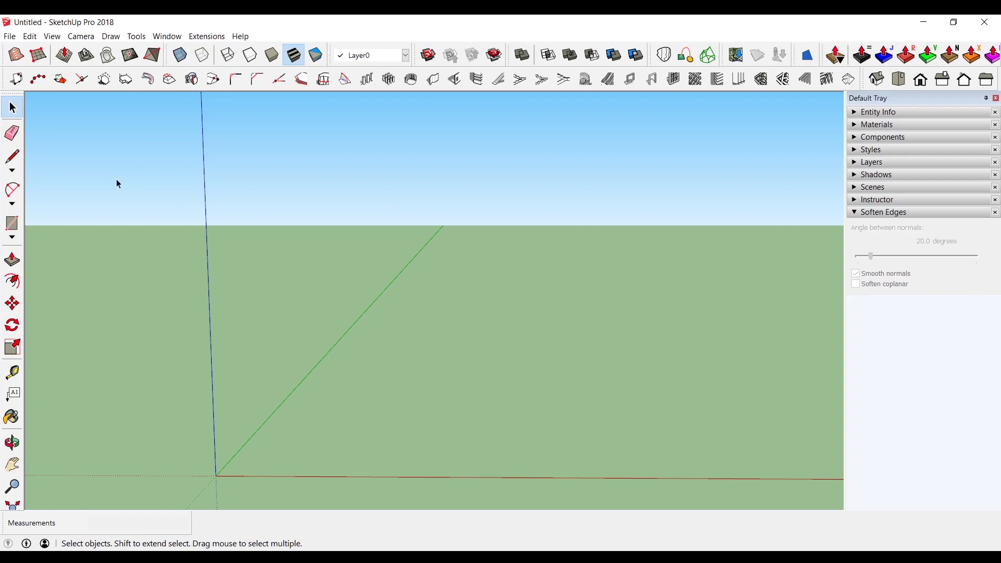
click(12, 156)
click(308, 453)
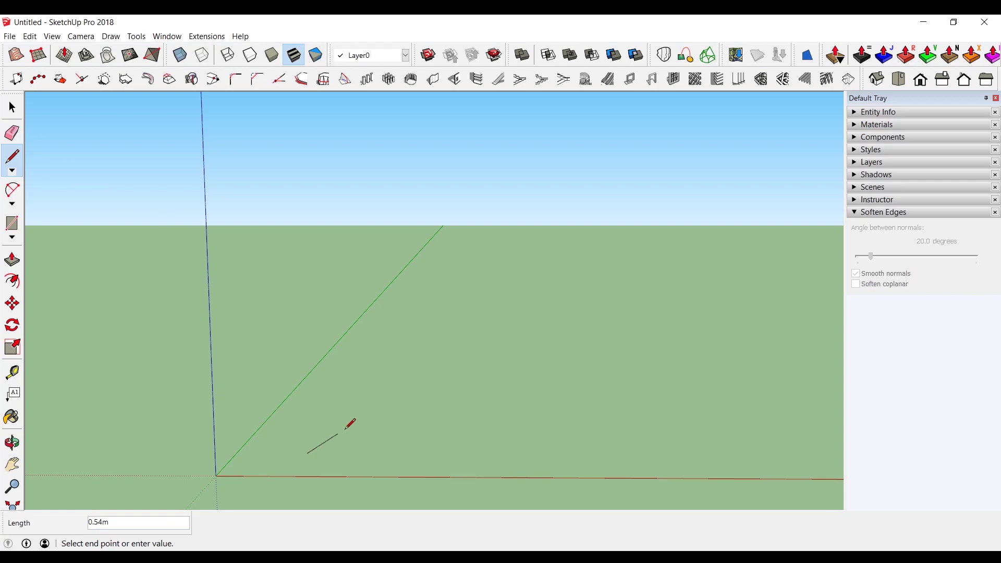
click(408, 299)
key(space)
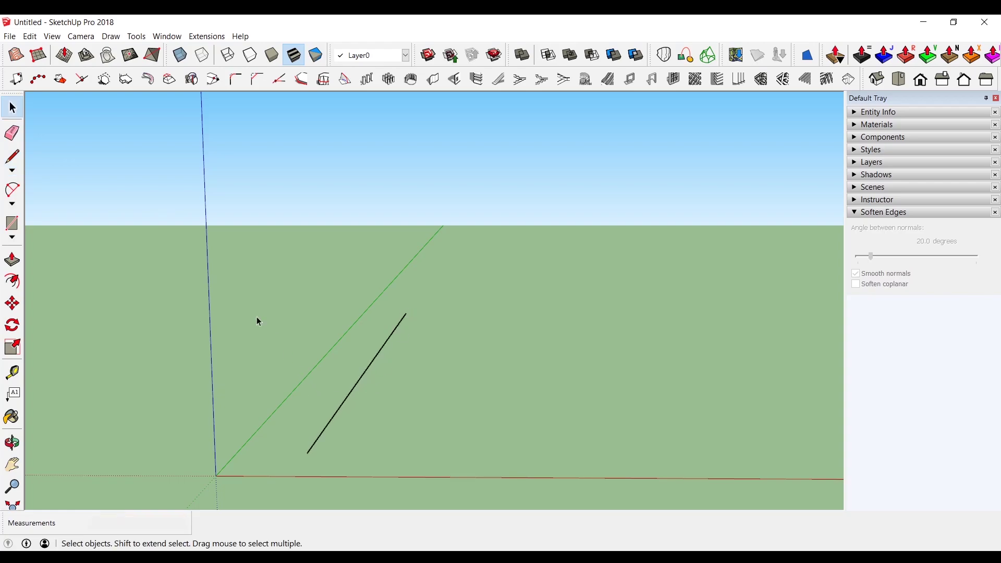
- Erase the trial line and bring up the straight versus freehand line choices
click(12, 133)
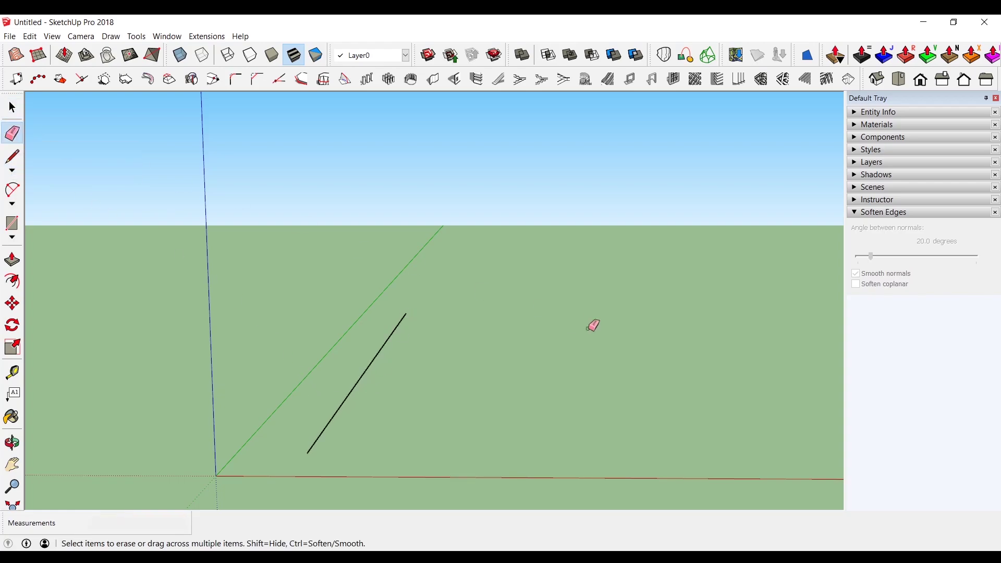
drag(402, 355, 364, 339)
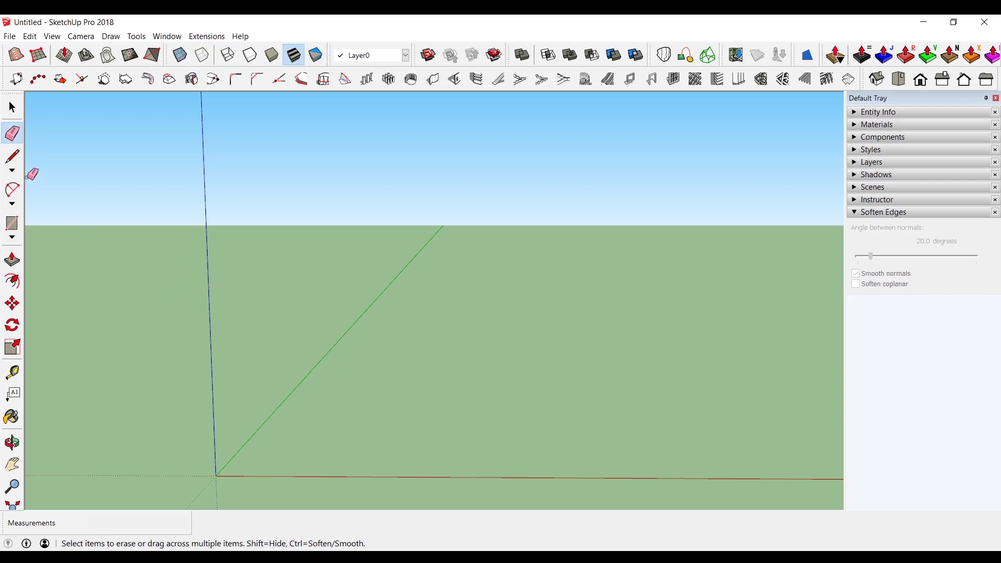
click(12, 171)
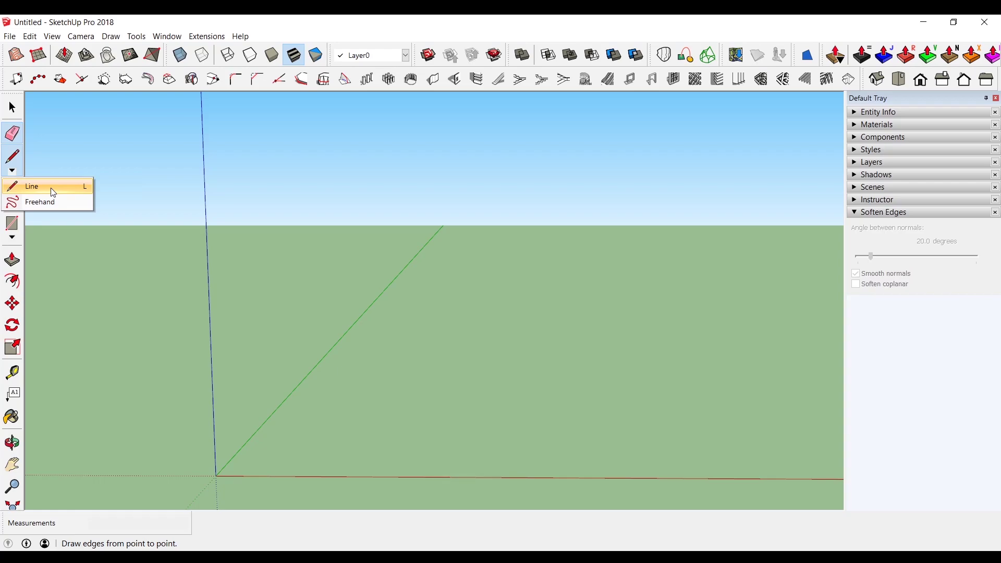
click(24, 186)
click(290, 424)
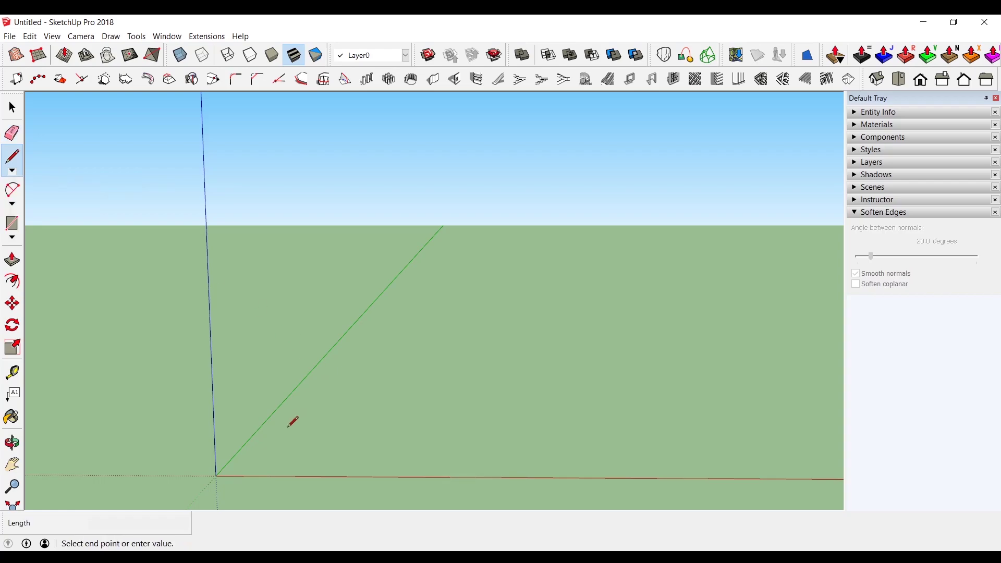
click(373, 322)
click(491, 322)
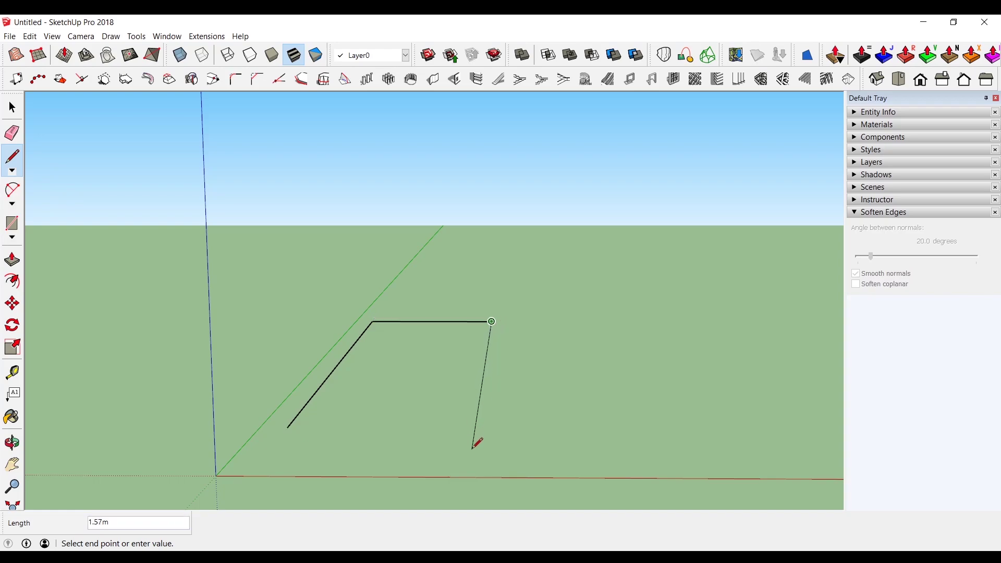
click(467, 428)
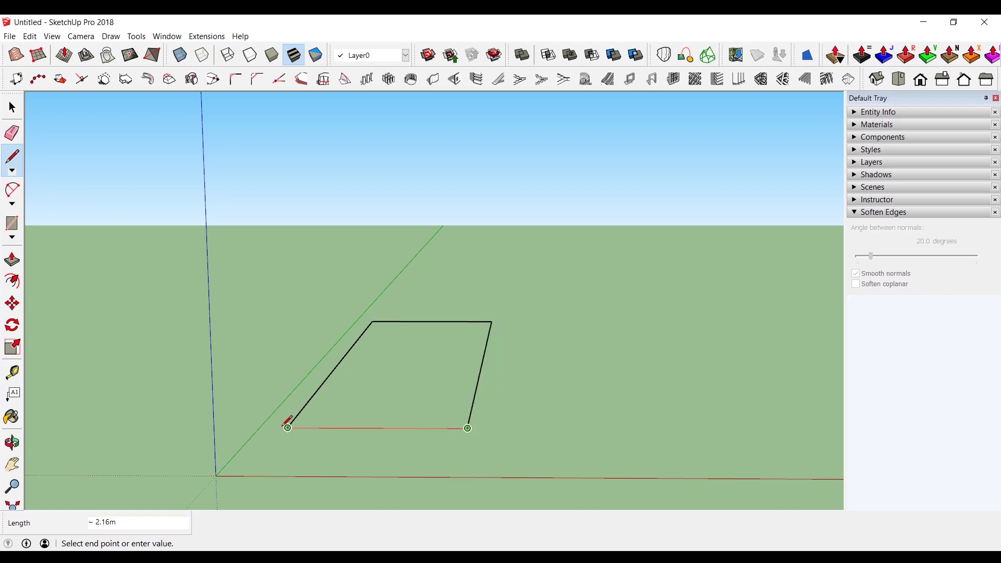
click(440, 369)
key(Escape)
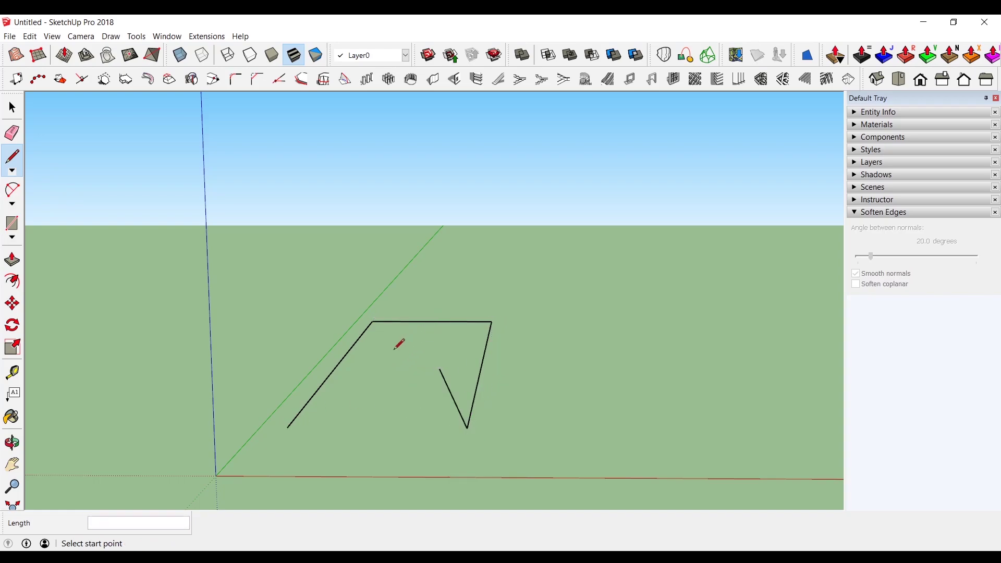
click(11, 171)
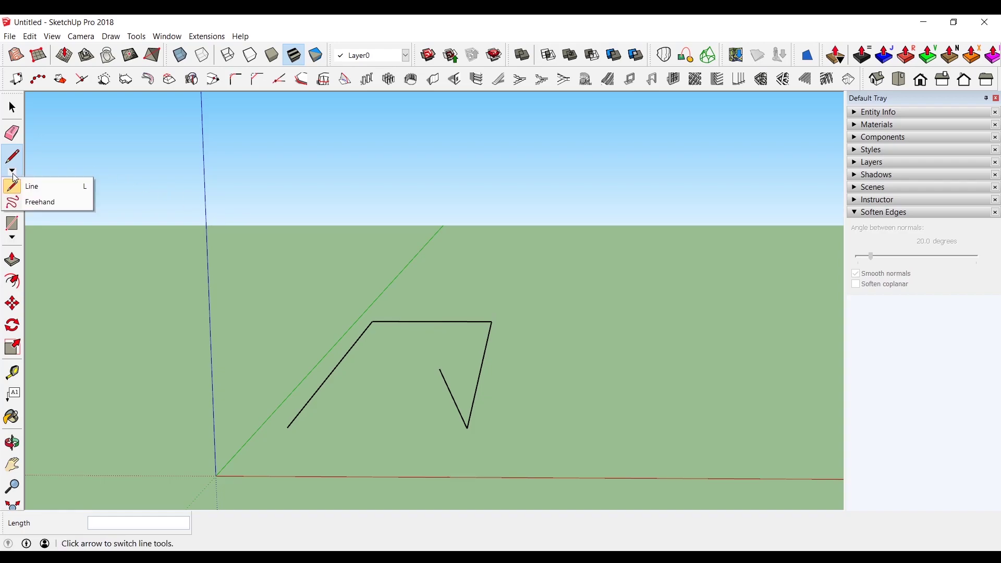
click(47, 202)
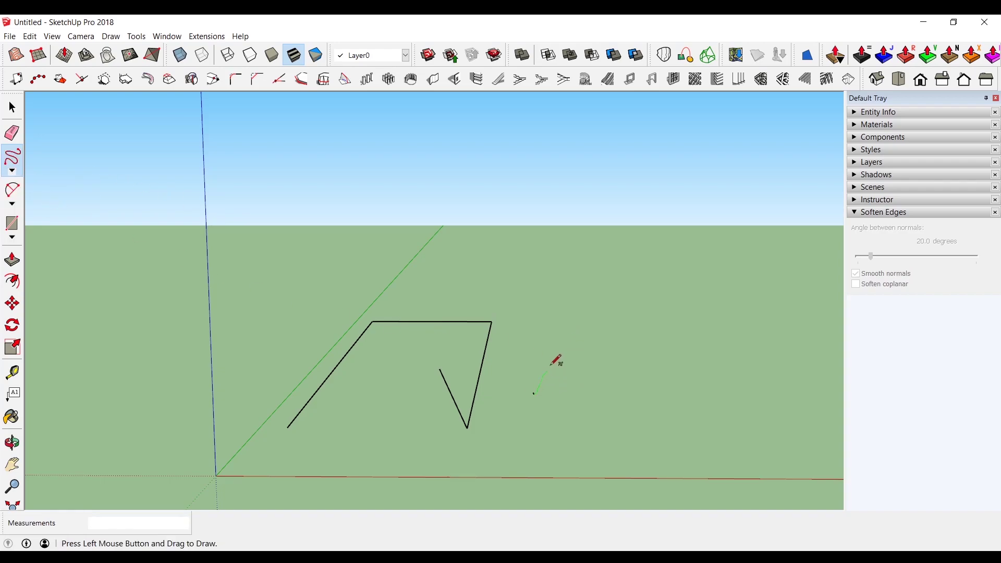
drag(550, 364, 617, 378)
drag(618, 379, 571, 407)
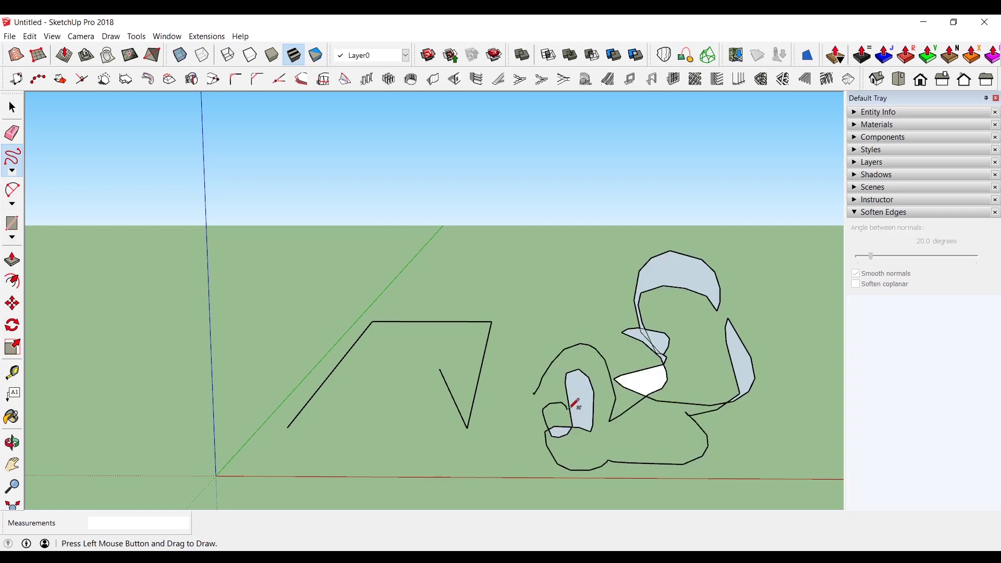
key(ctrl+z)
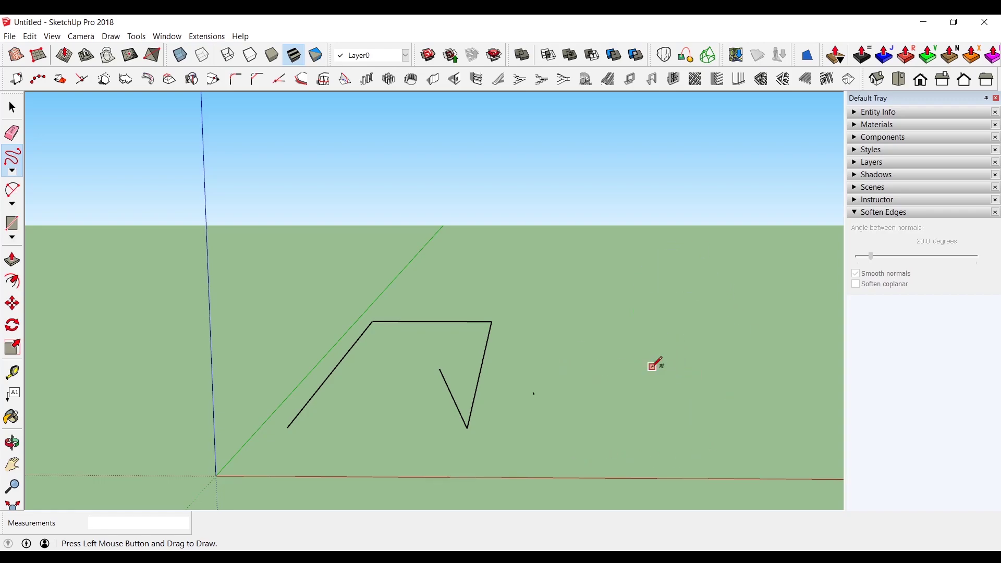
key(ctrl+z)
key(ctrl+z)
key(ctrl+z)
key(ctrl+z)
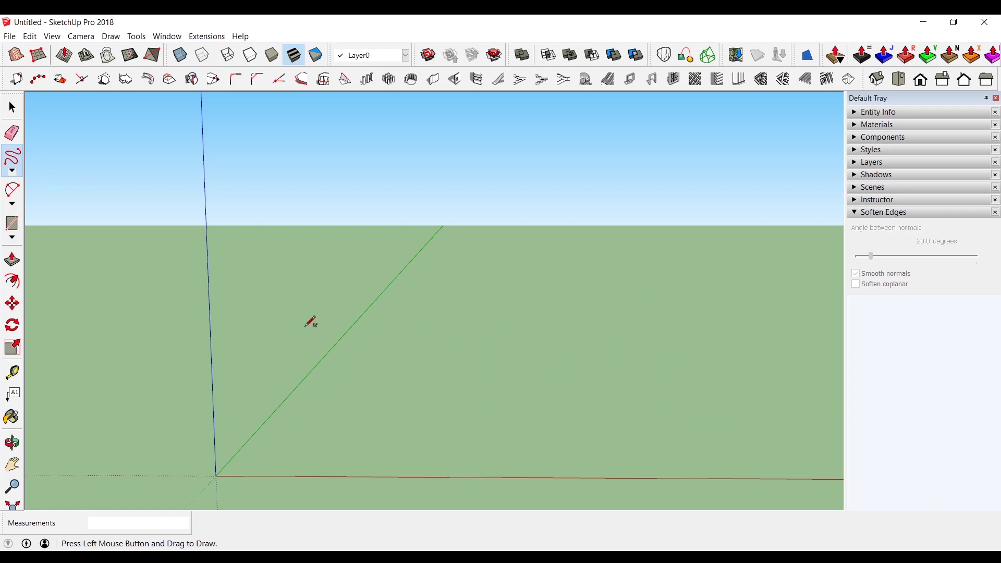
- Draw a quarter-circle arc from a centre point on the red axis
click(14, 198)
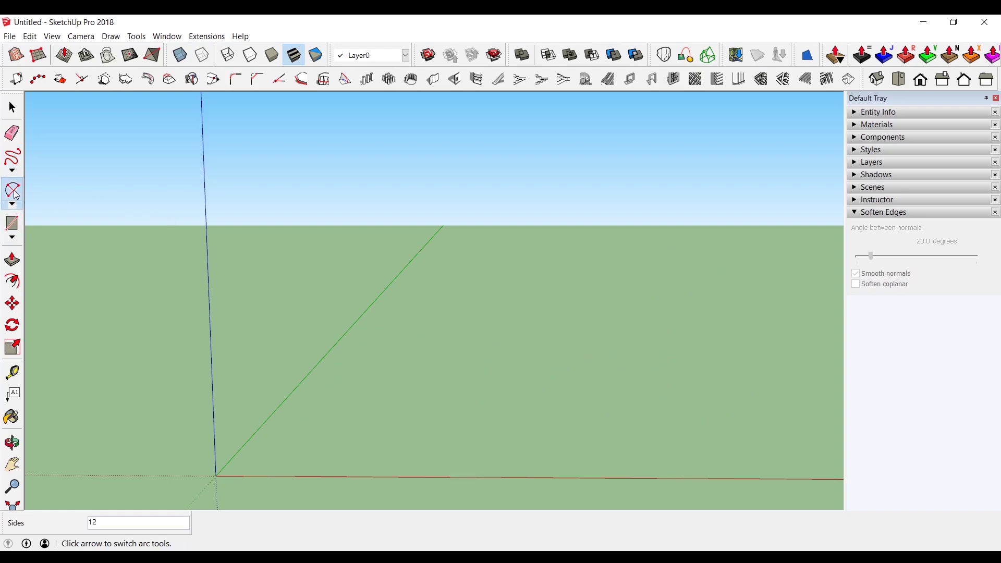
click(15, 205)
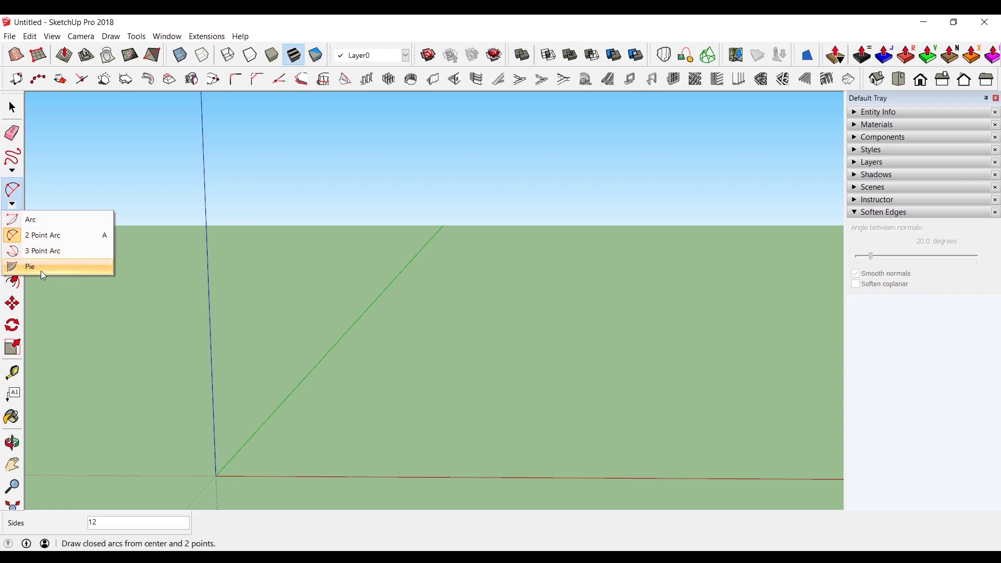
click(26, 222)
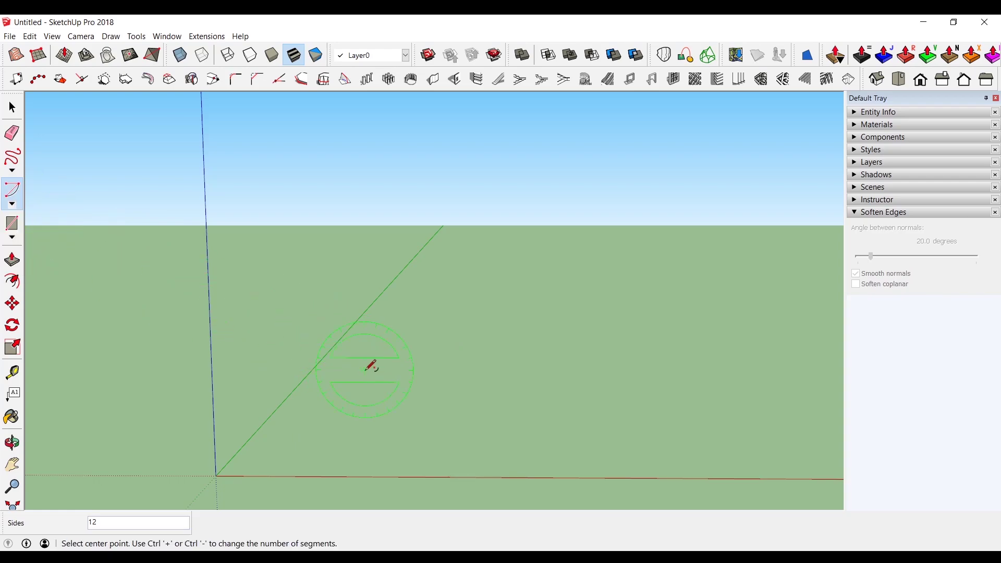
click(307, 475)
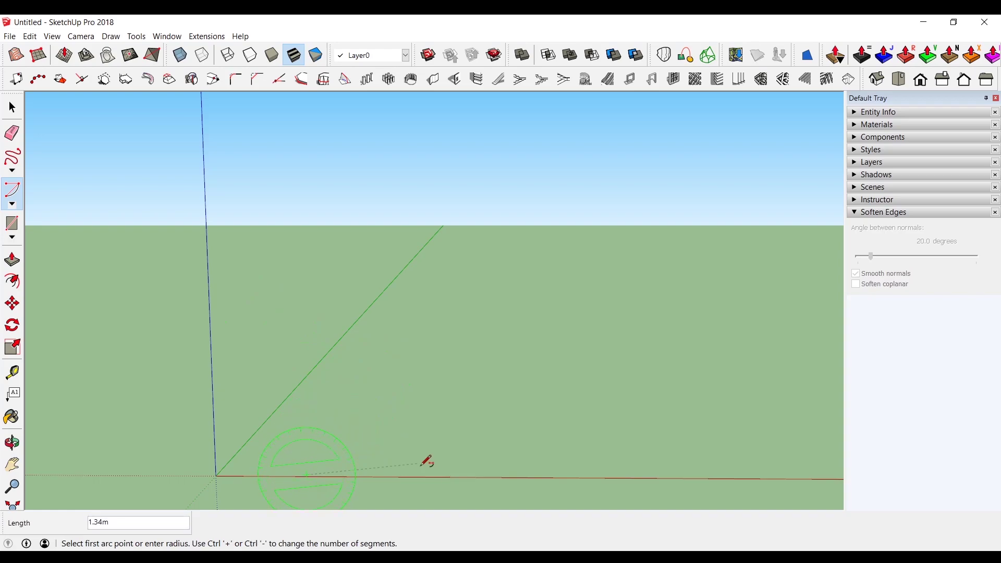
click(437, 475)
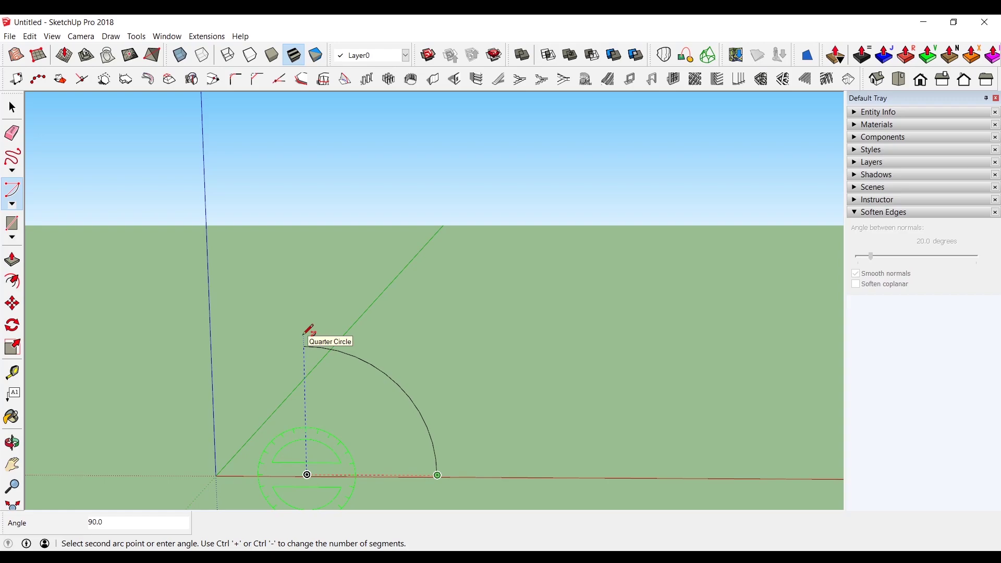
click(305, 334)
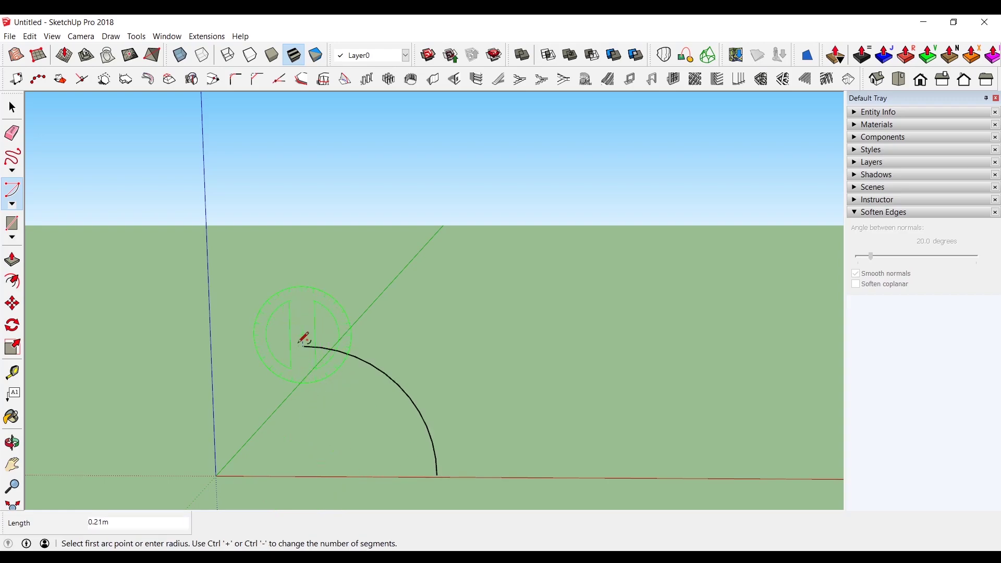
- Cancel the pending arc and switch to the 2 Point Arc mode
key(Escape)
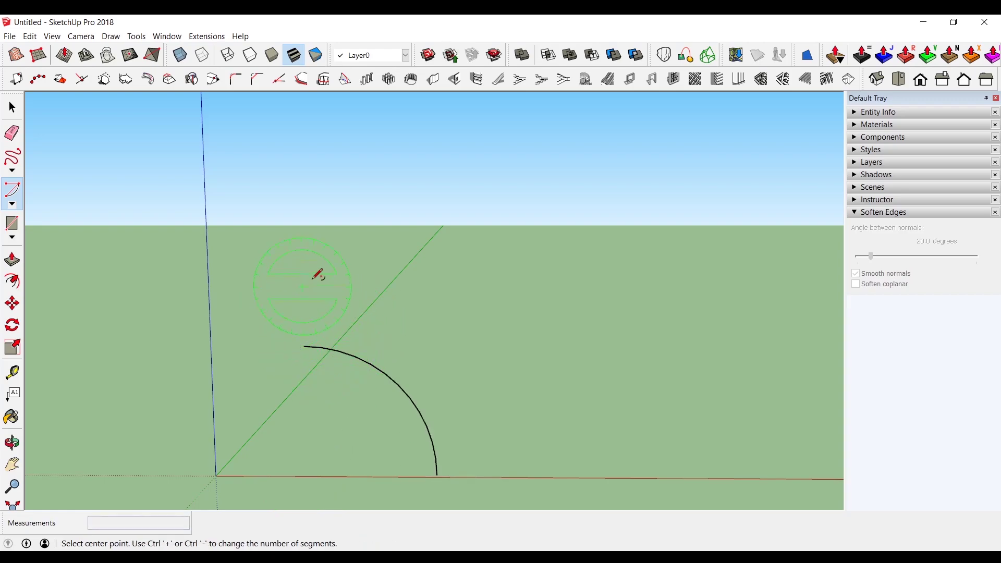
key(space)
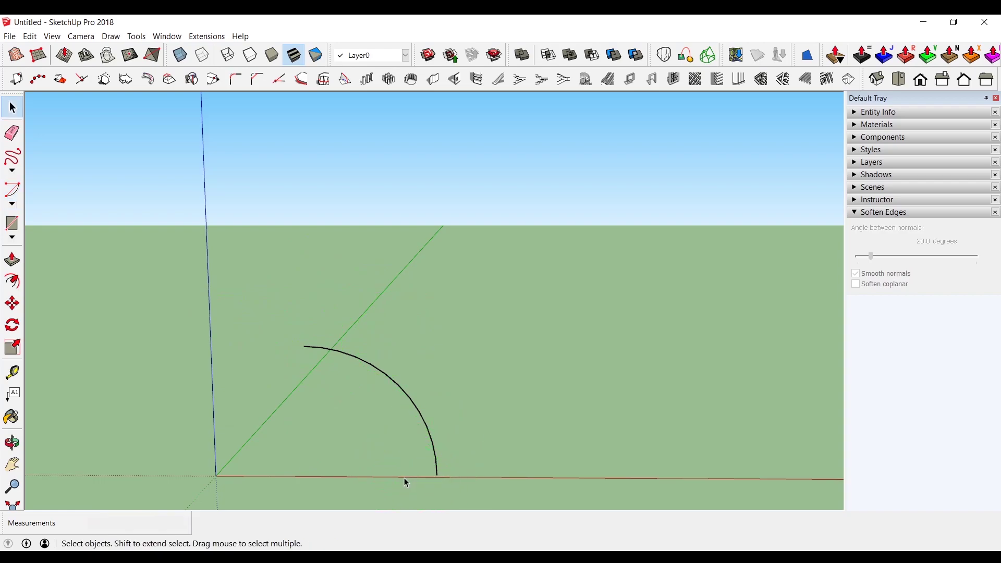
click(19, 203)
click(37, 235)
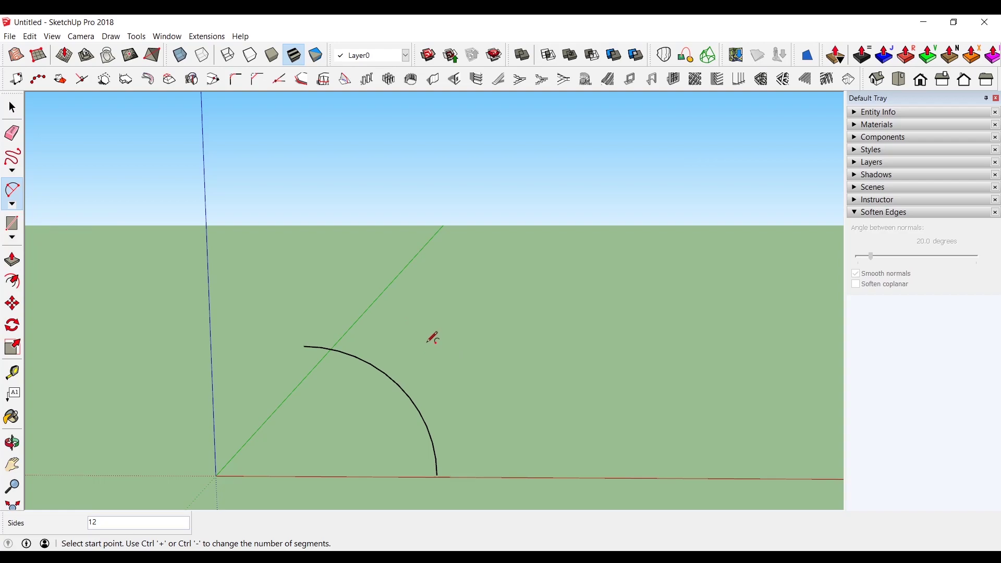
- Switch to Top view and draw a 2 Point Arc with a 4.60m bulge above the quarter arc
middle_drag(431, 338, 486, 488)
mouse_move(504, 299)
middle_down()
mouse_move(478, 393)
mouse_move(379, 400)
mouse_move(373, 477)
mouse_move(306, 508)
mouse_move(373, 375)
middle_up()
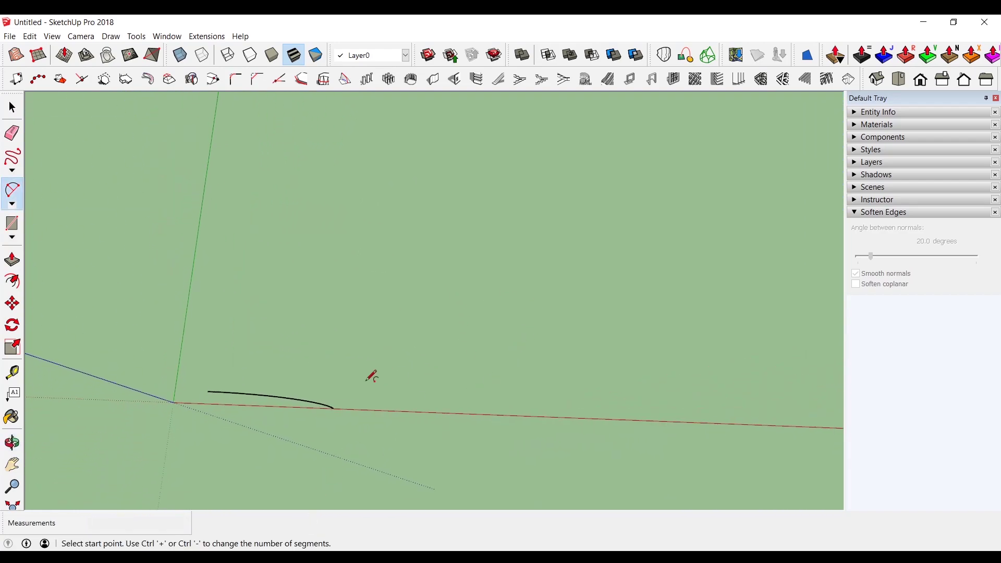
click(907, 81)
middle_drag(530, 236, 409, 361)
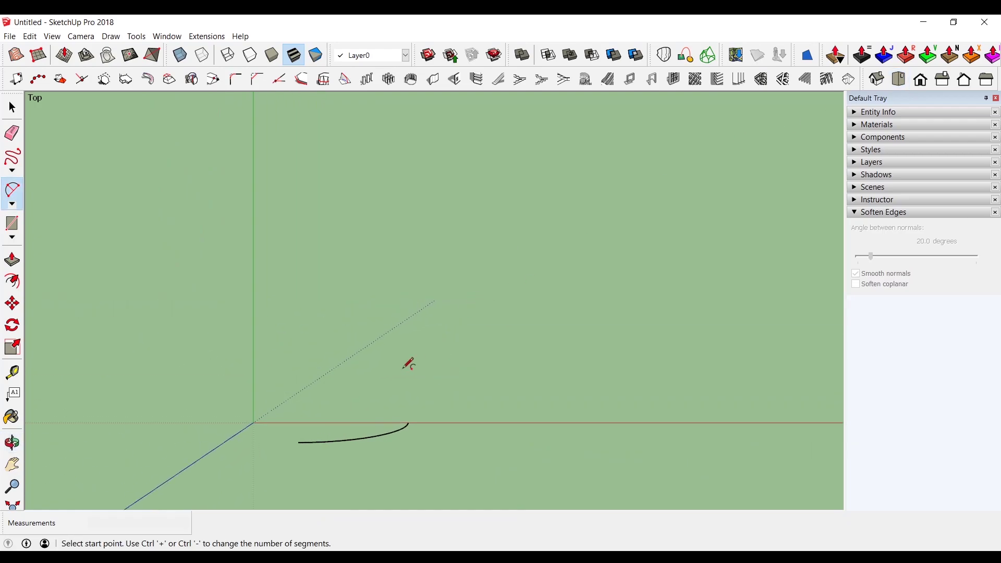
click(346, 380)
click(493, 380)
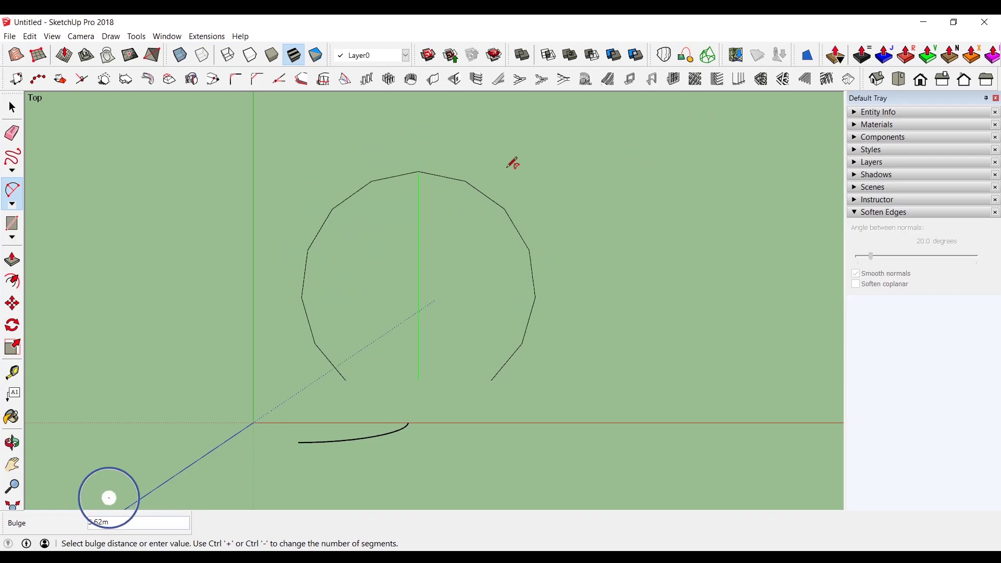
click(599, 111)
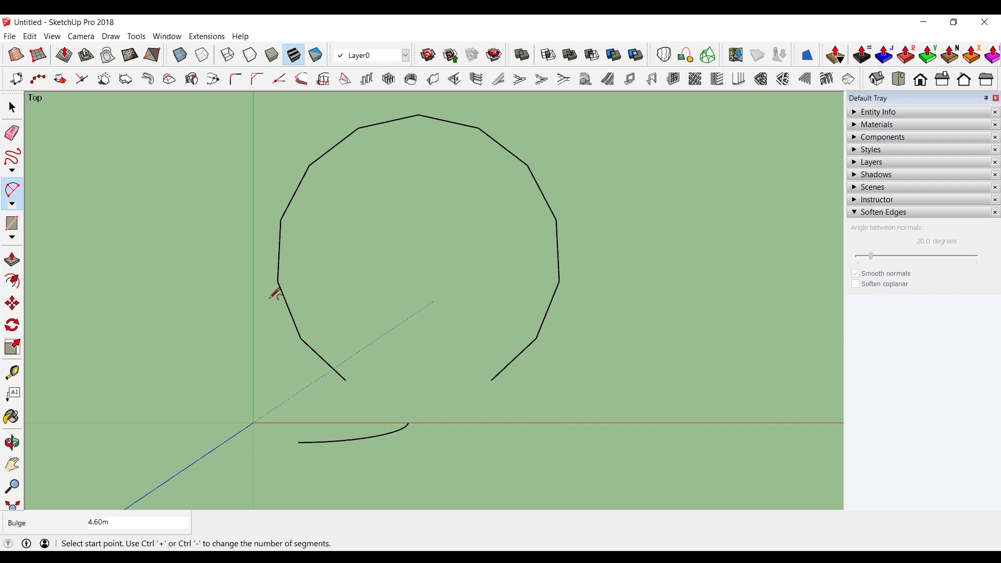
click(13, 204)
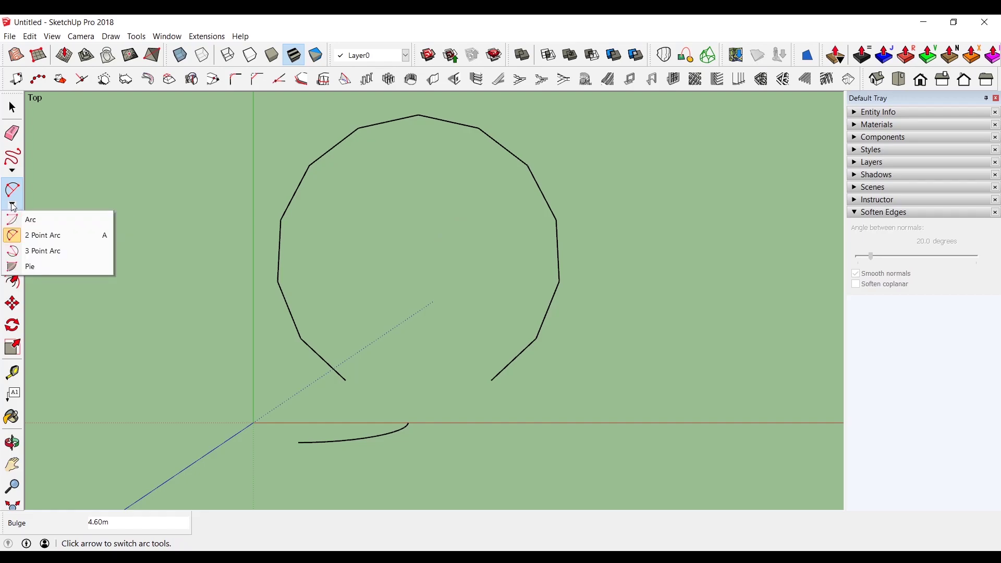
- Draw a 3 Point Arc sweeping about 281° to the lower right of the large arc
click(43, 251)
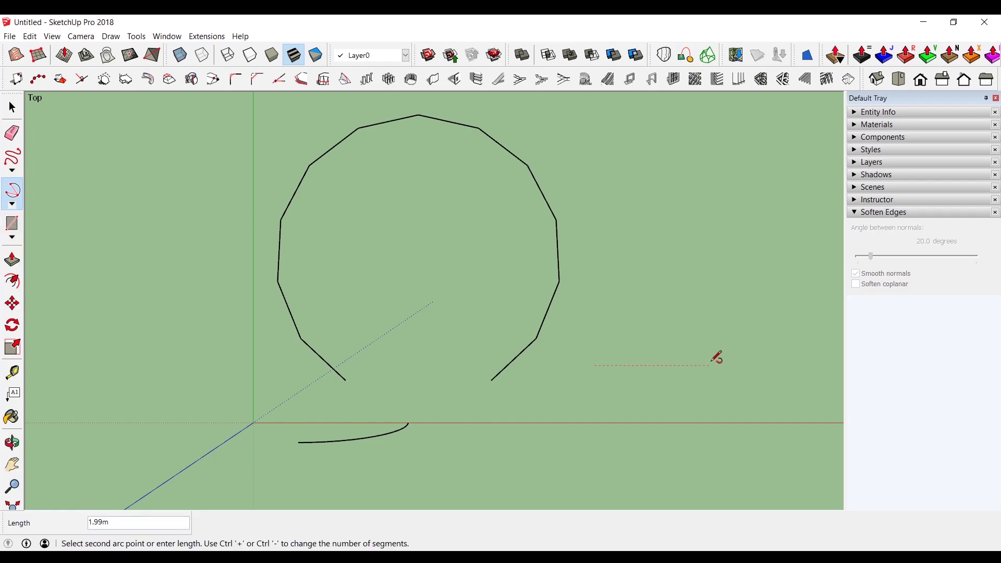
click(710, 365)
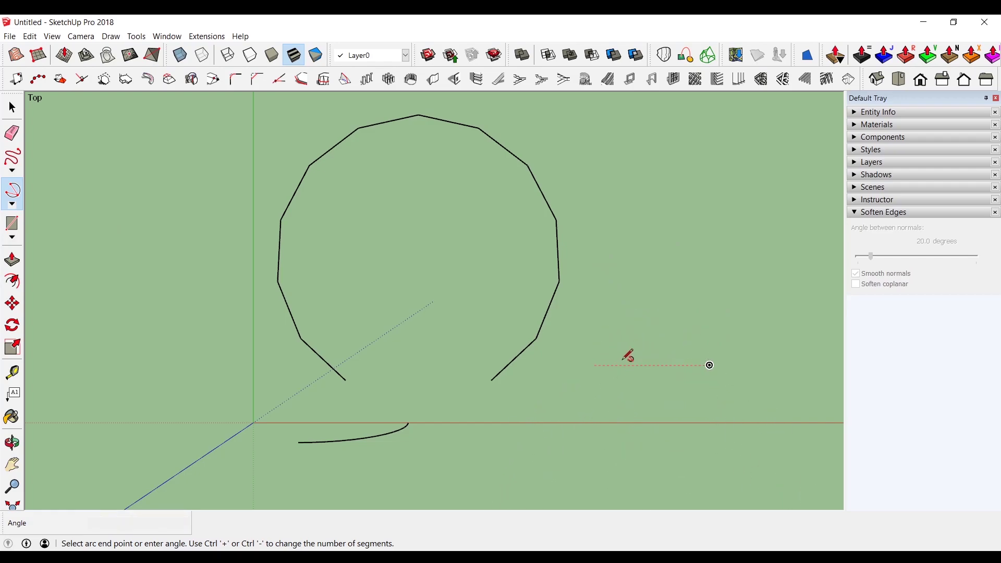
click(642, 310)
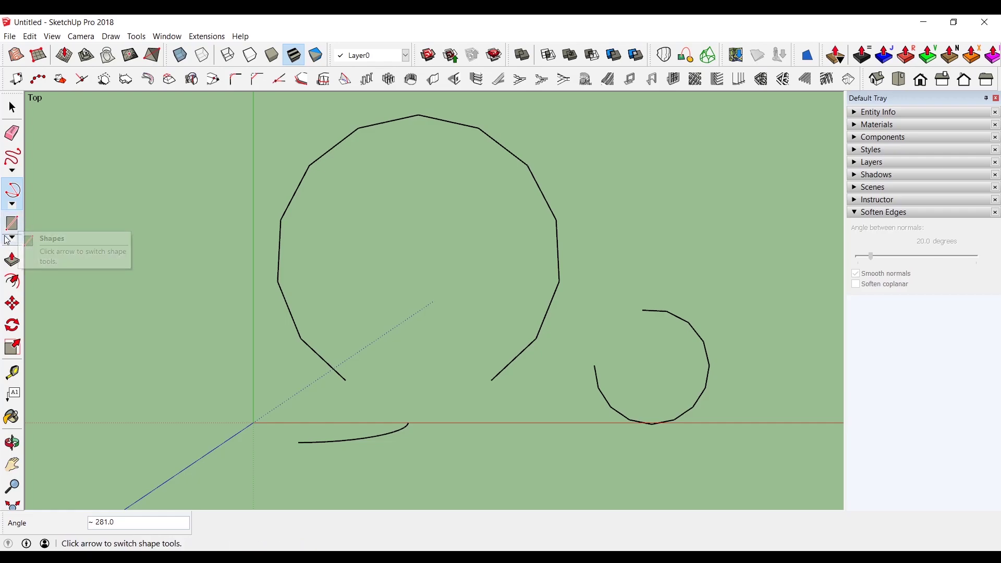
- Draw a rectangle with both corners inside the large arc loop
click(9, 239)
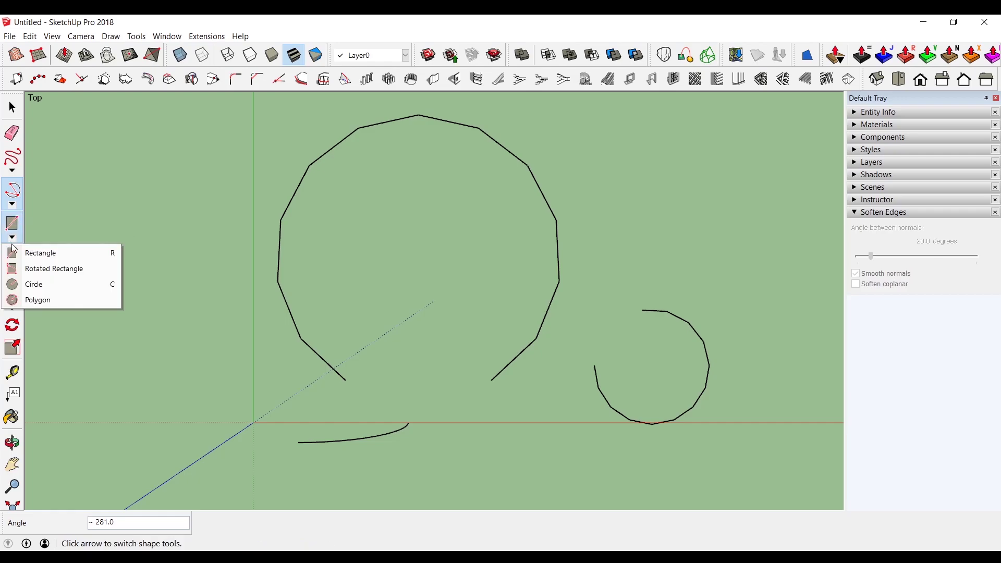
click(44, 254)
click(340, 220)
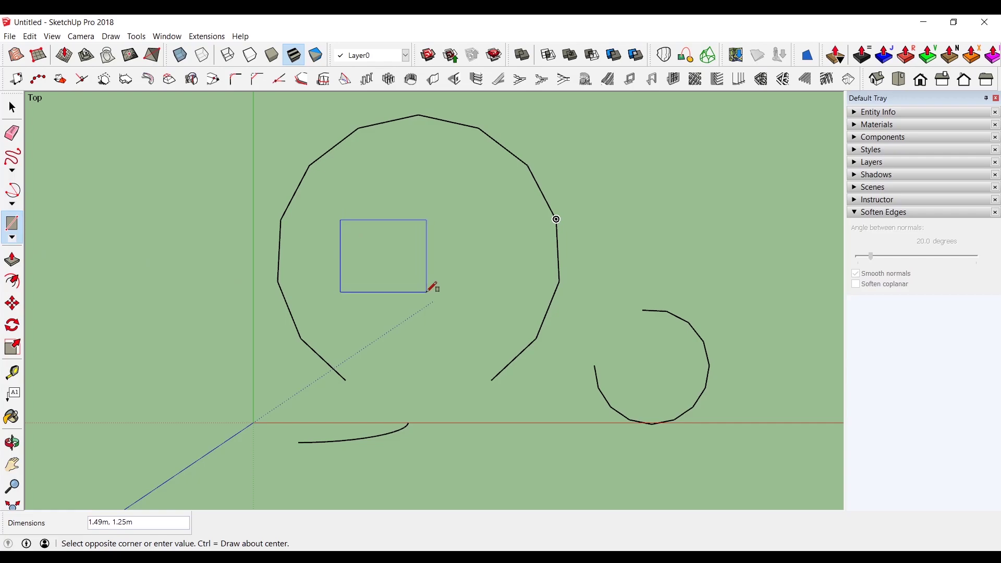
click(473, 322)
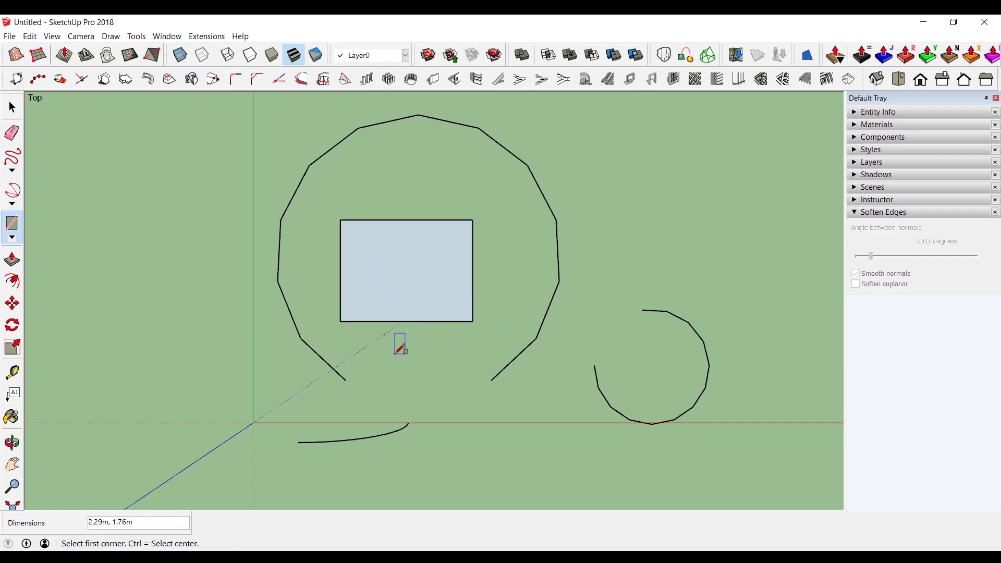
- Test selecting the rectangle face and edges, deleting the face, and restoring it with undo
mouse_move(396, 353)
middle_down()
mouse_move(420, 201)
mouse_move(335, 91)
mouse_move(397, 269)
middle_up()
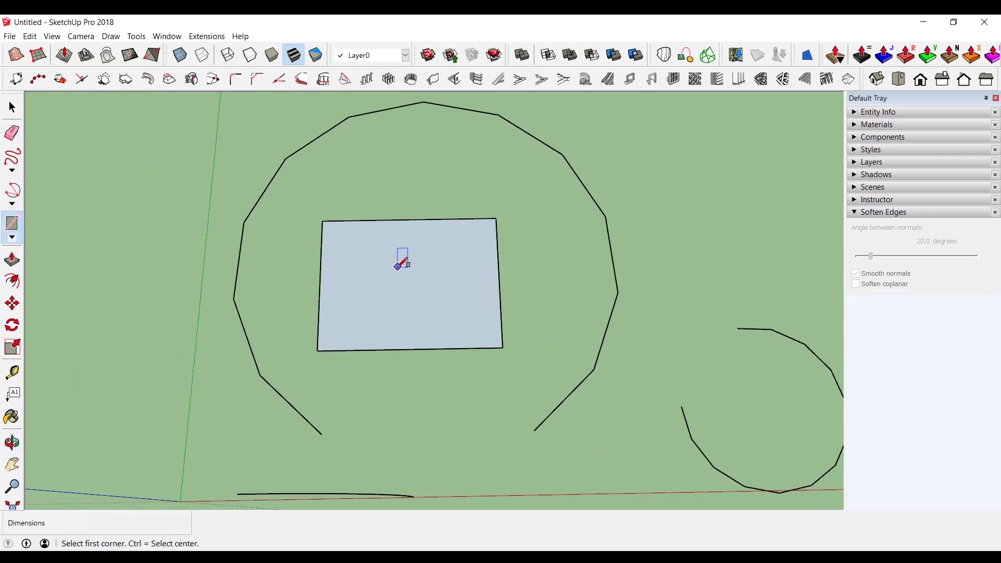
key(space)
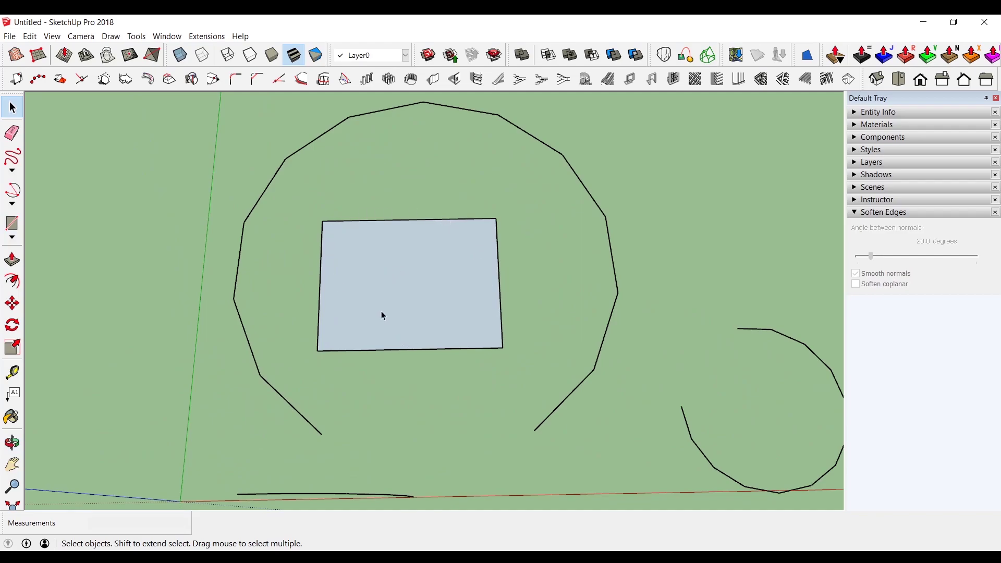
click(374, 252)
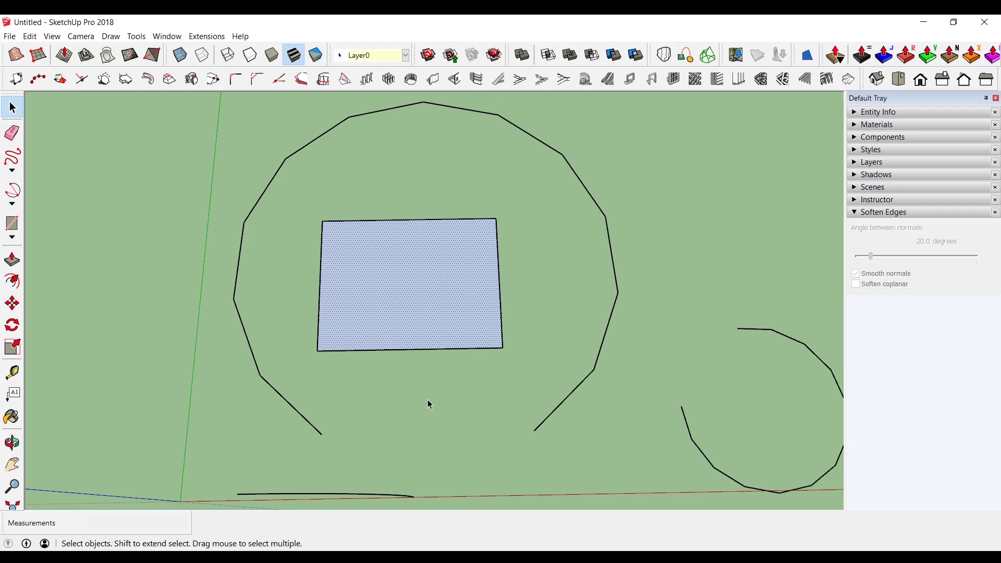
double_click(382, 296)
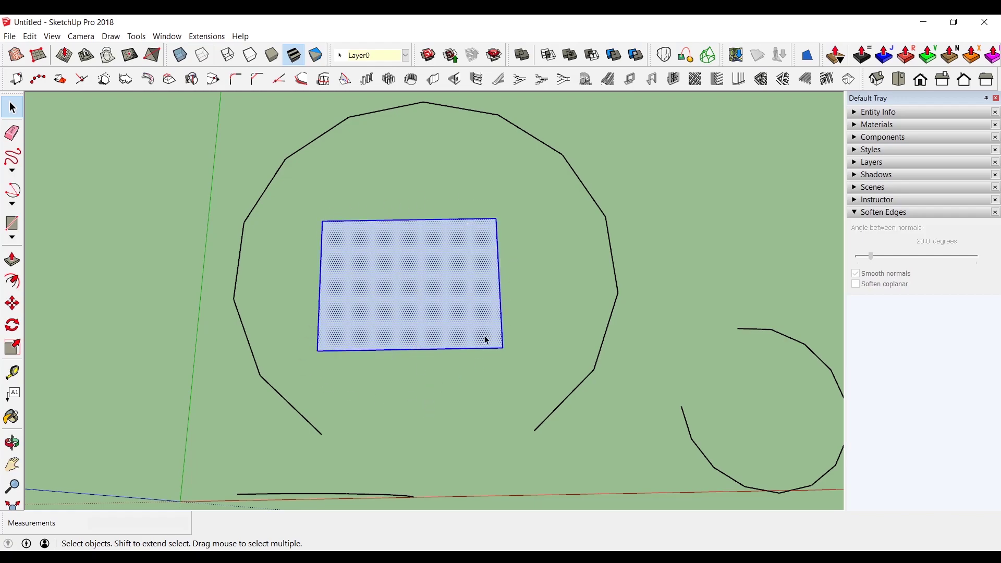
click(422, 402)
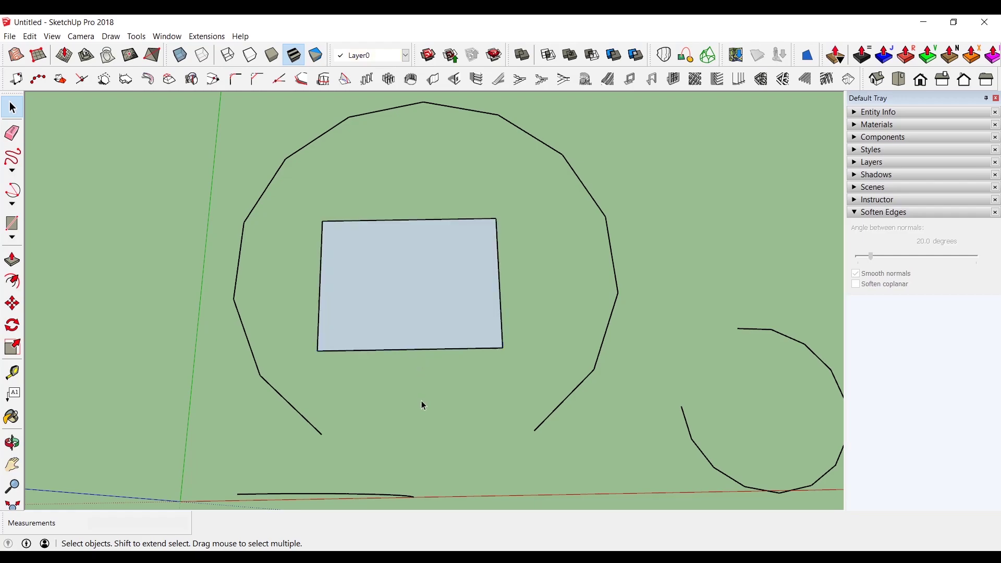
click(416, 293)
key(Delete)
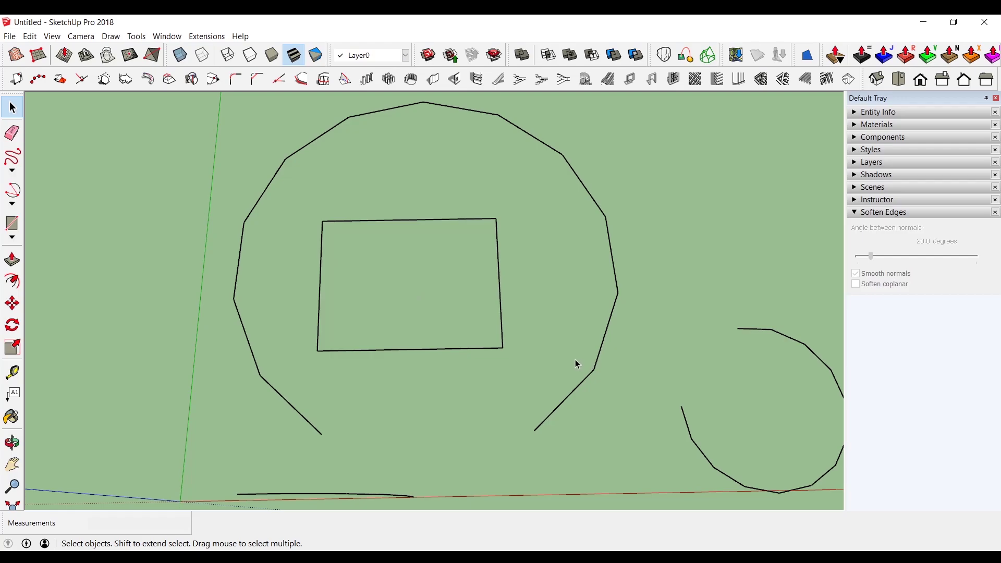
key(ctrl+z)
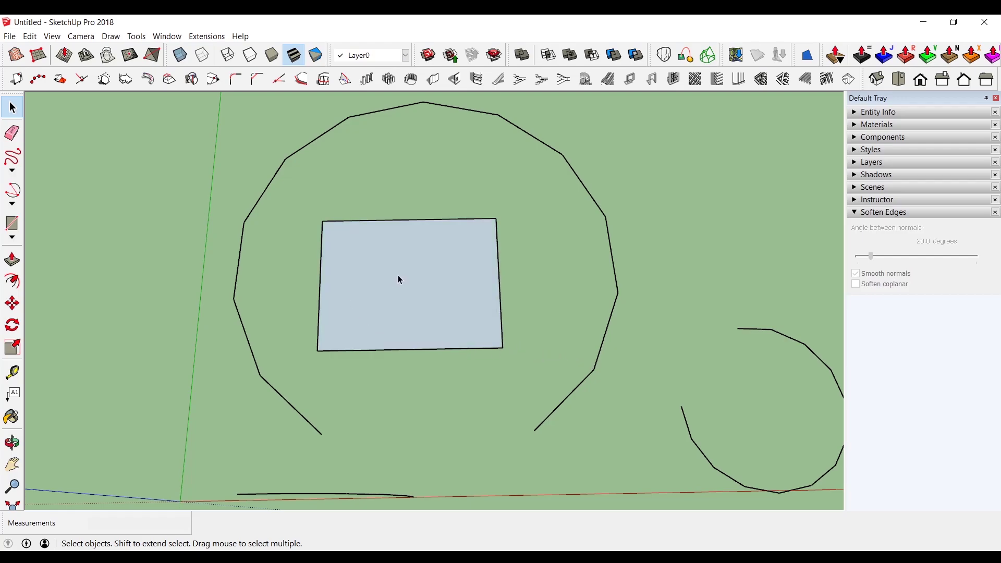
click(399, 275)
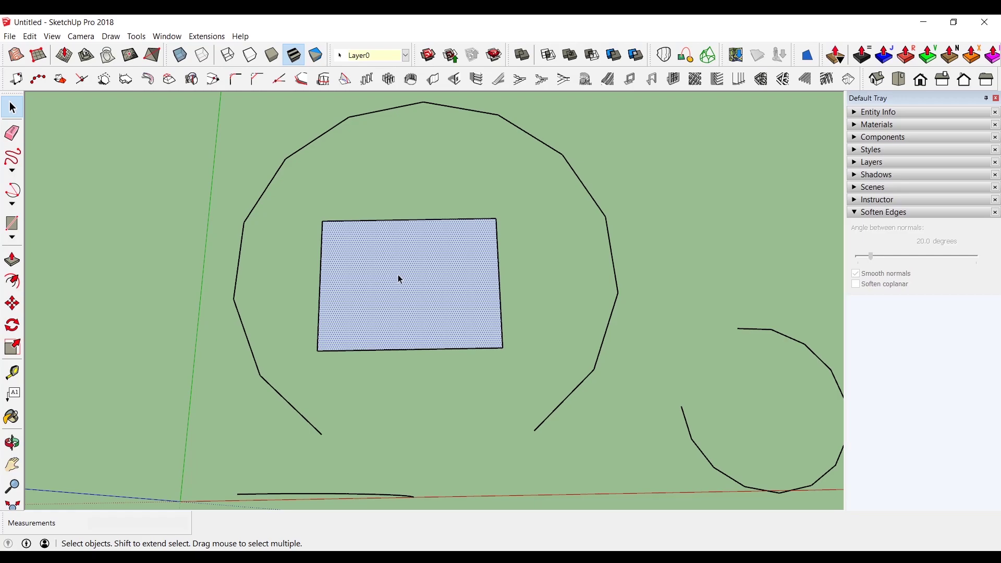
click(422, 384)
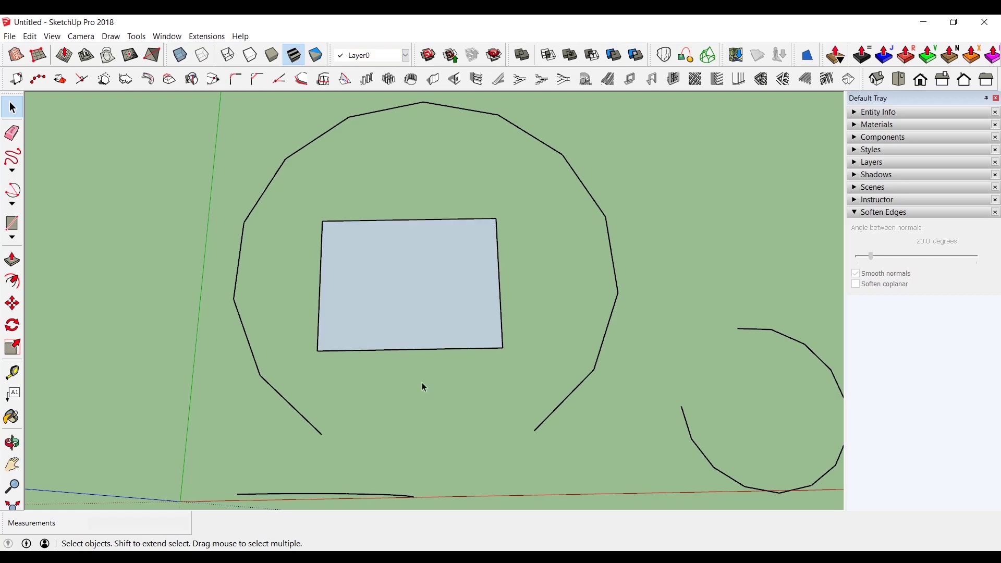
- Reverse the rectangle's face so its white front side faces up, then deselect it
right_click(386, 286)
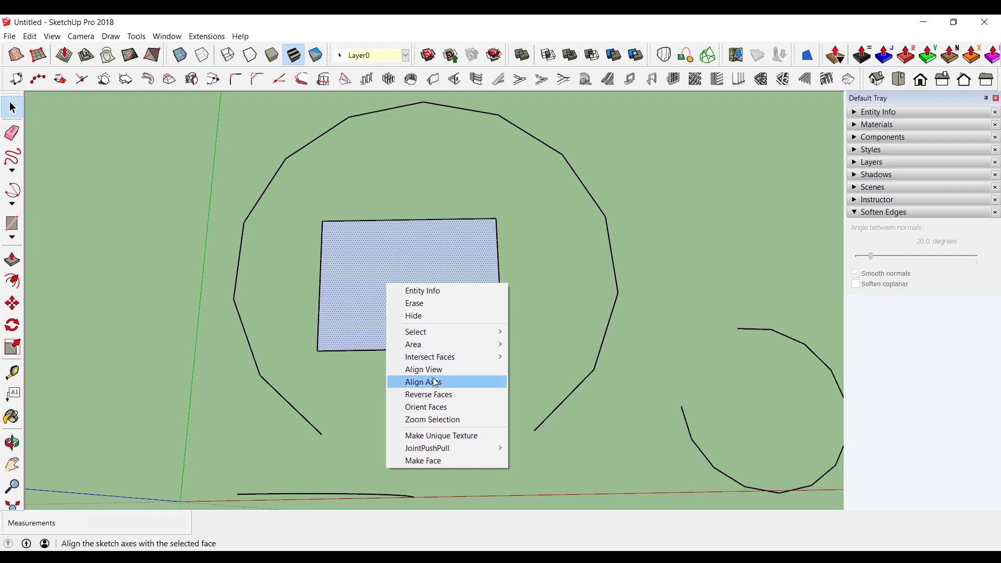
right_click(383, 255)
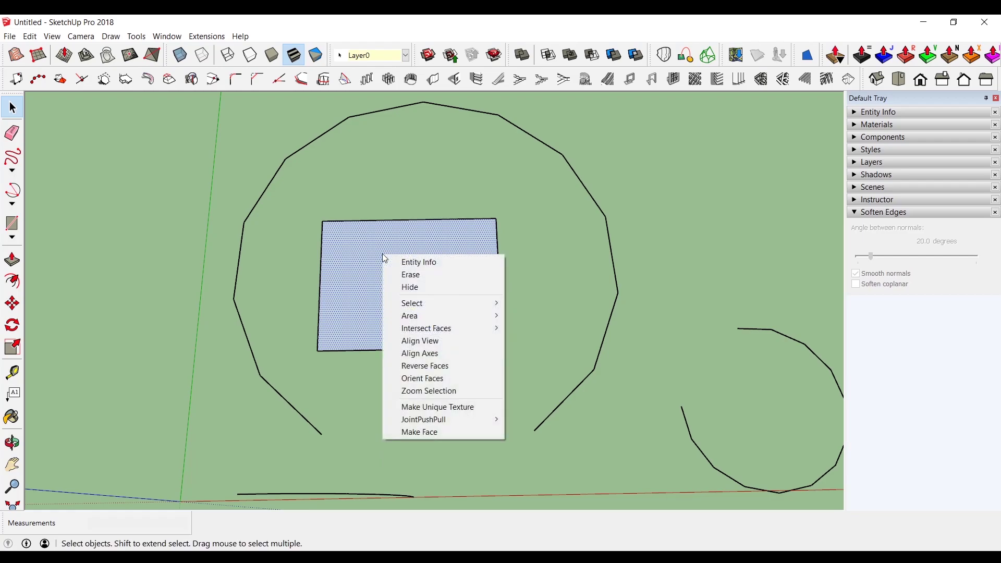
click(440, 373)
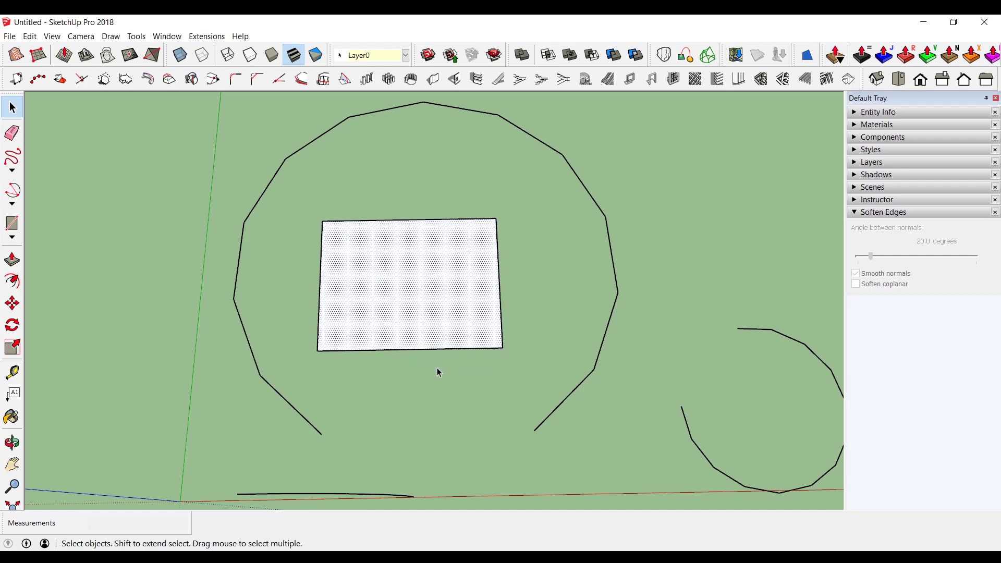
click(411, 384)
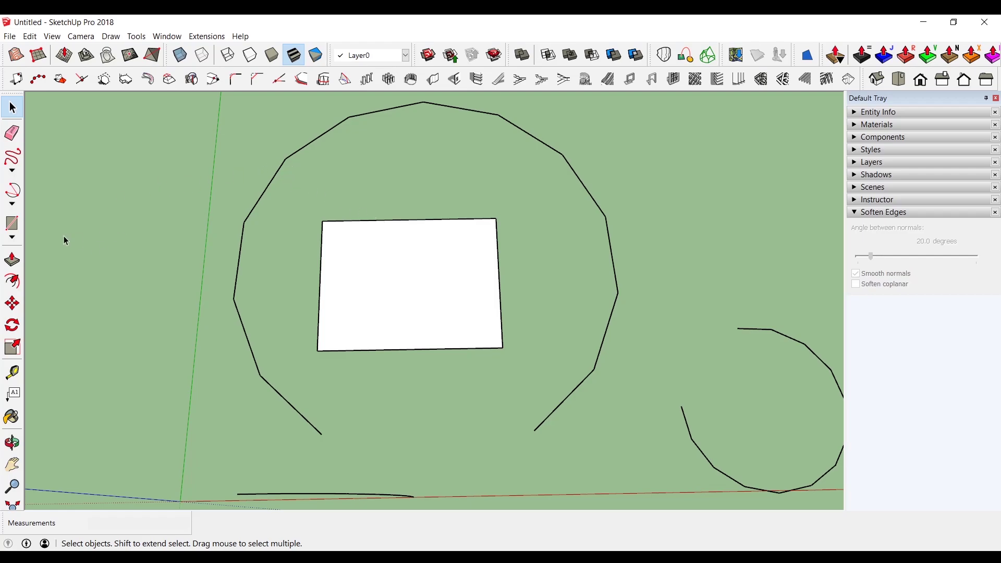
- Draw a circle with a 0.64m radius near the top of the loop
click(12, 238)
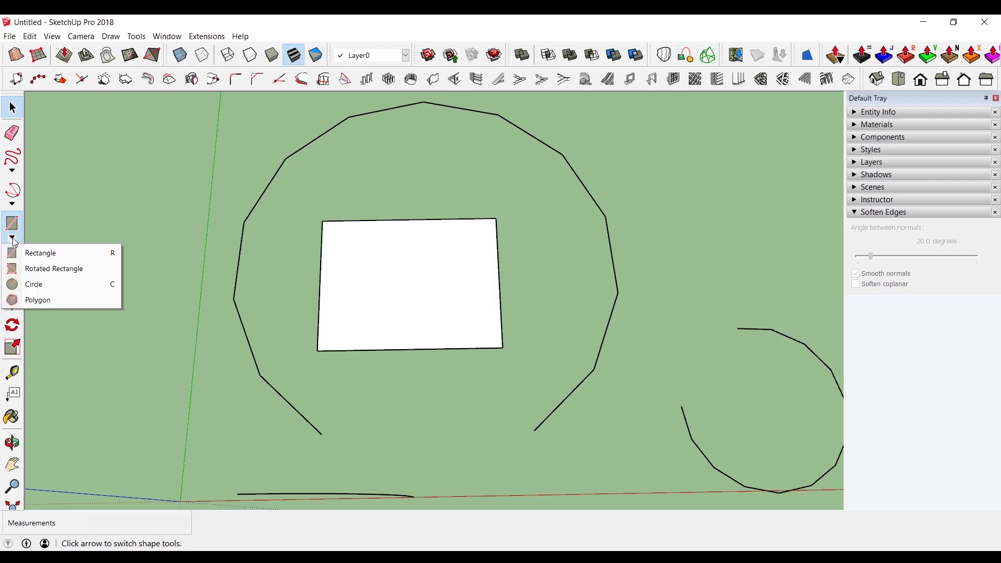
click(51, 283)
click(413, 146)
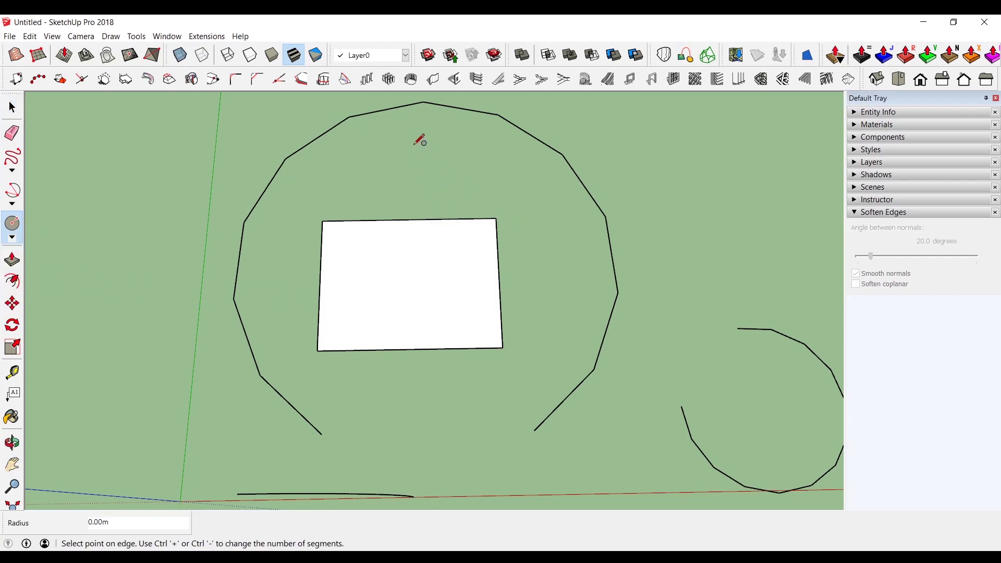
click(453, 172)
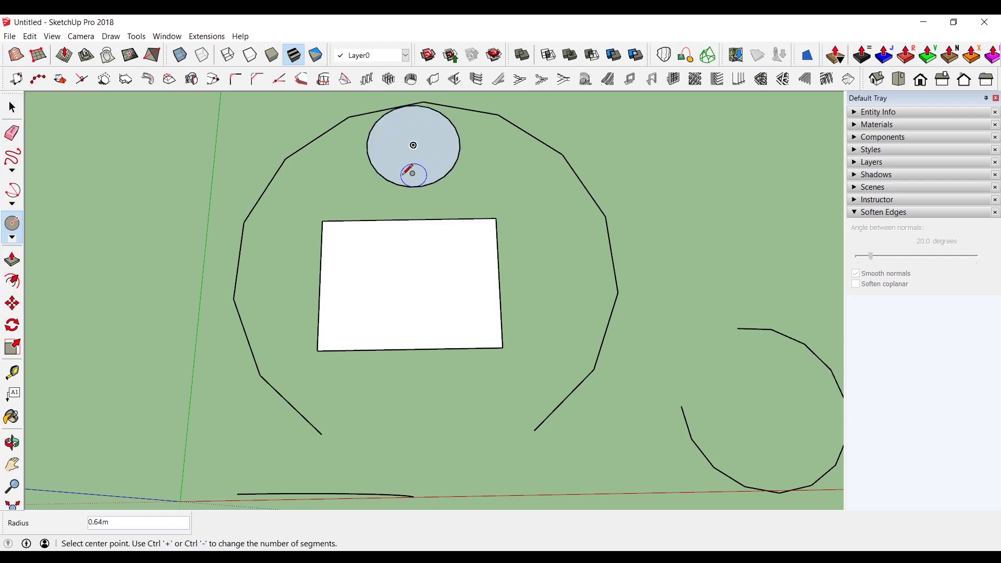
scroll(409, 147, up, 2)
scroll(404, 176, up, 3)
scroll(389, 201, up, 1)
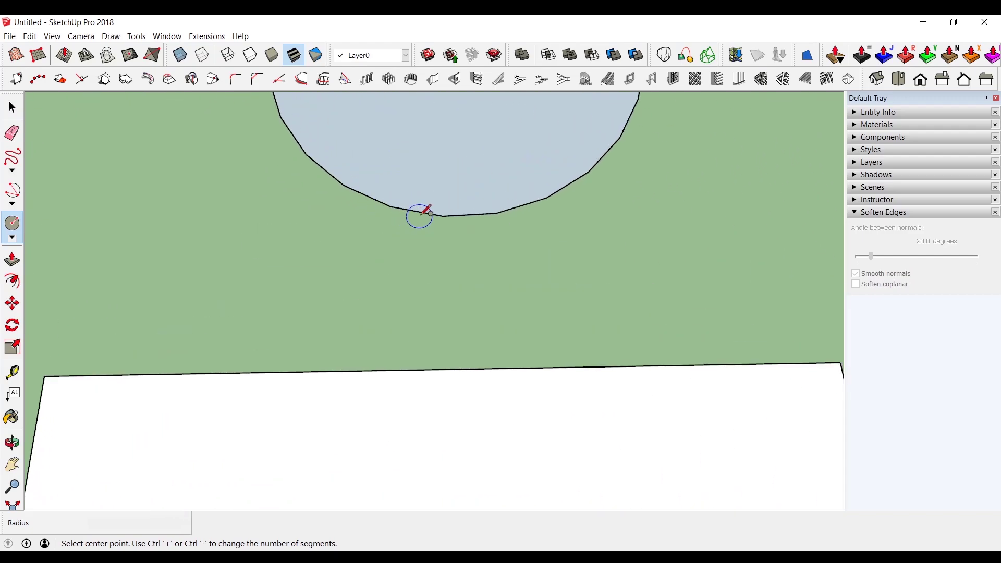
- Orbit around the circle and rectangle and choose the Polygon tool
key(space)
mouse_move(439, 258)
middle_down()
mouse_move(534, 242)
mouse_move(558, 161)
mouse_move(478, 315)
mouse_move(430, 311)
middle_up()
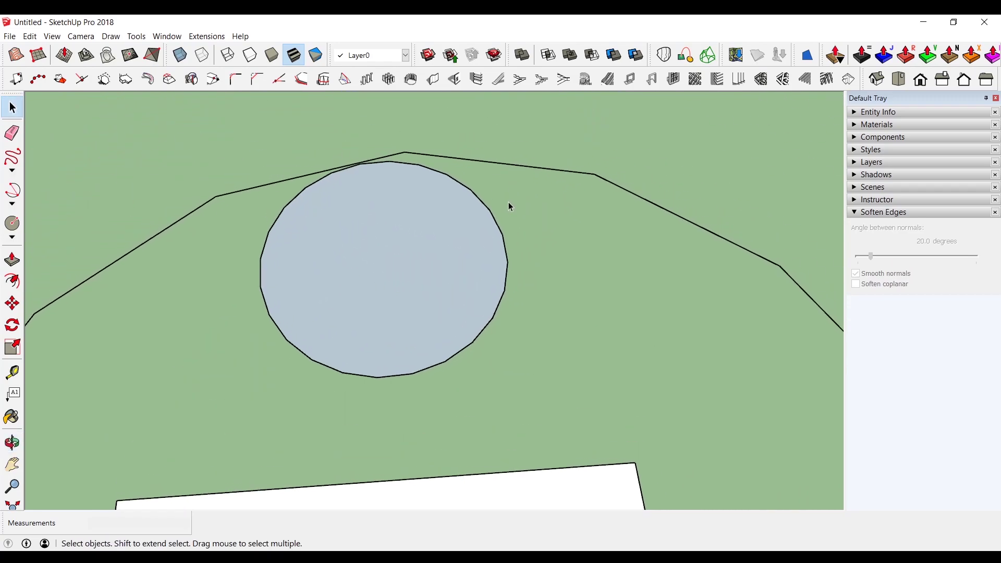
mouse_move(513, 369)
middle_down()
mouse_move(507, 196)
mouse_move(577, 325)
middle_up()
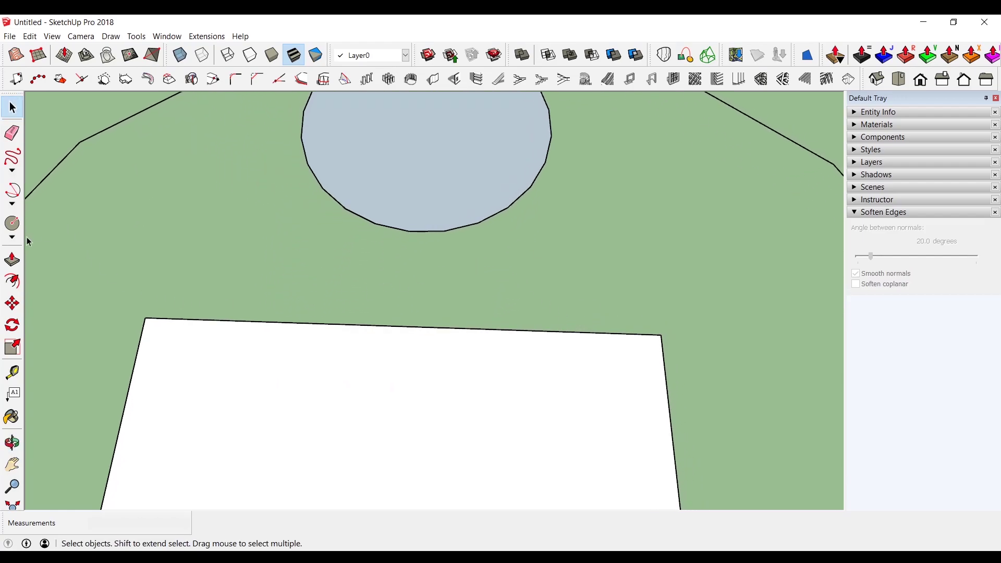
click(13, 237)
- Draw a five-sided pentagon with a 0.34m radius on open ground
click(39, 300)
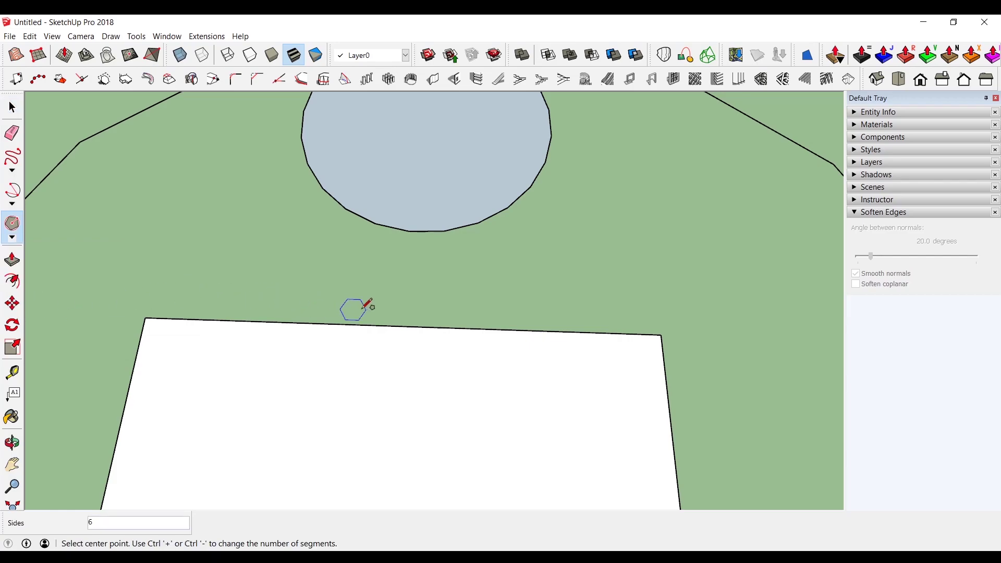
mouse_move(368, 305)
middle_down()
mouse_move(510, 234)
mouse_move(147, 192)
mouse_move(438, 212)
middle_up()
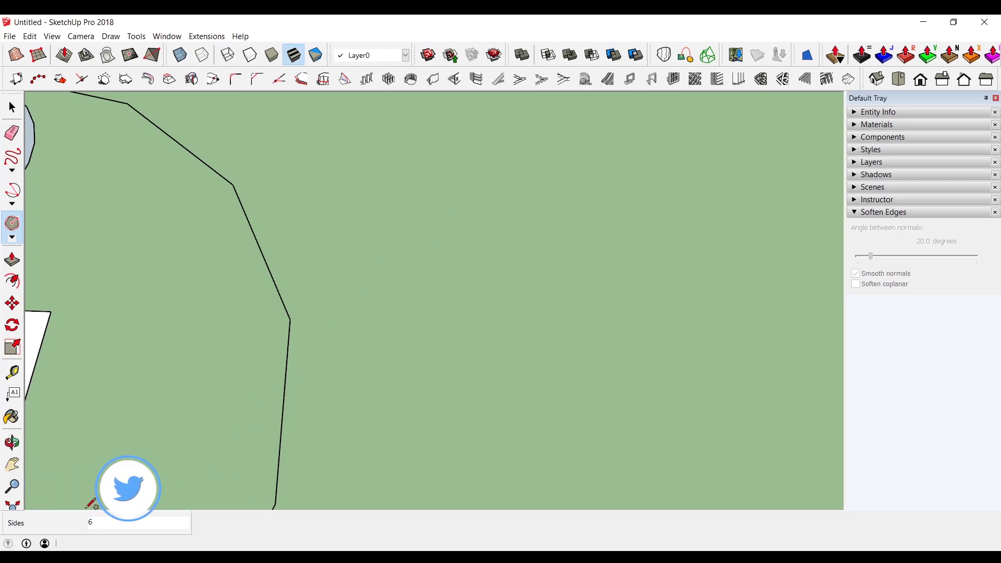
text(3)
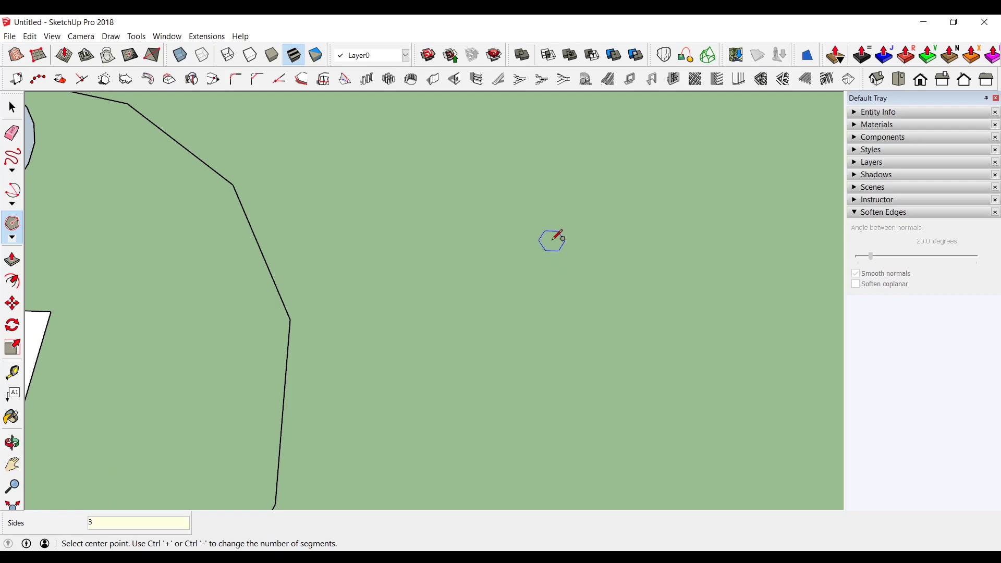
text(5)
key(Return)
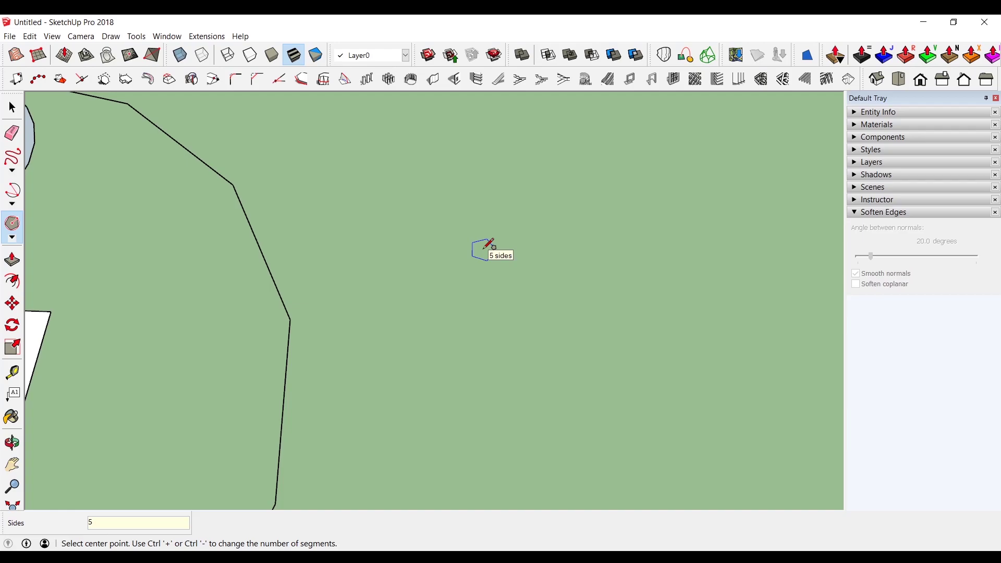
click(482, 251)
click(509, 290)
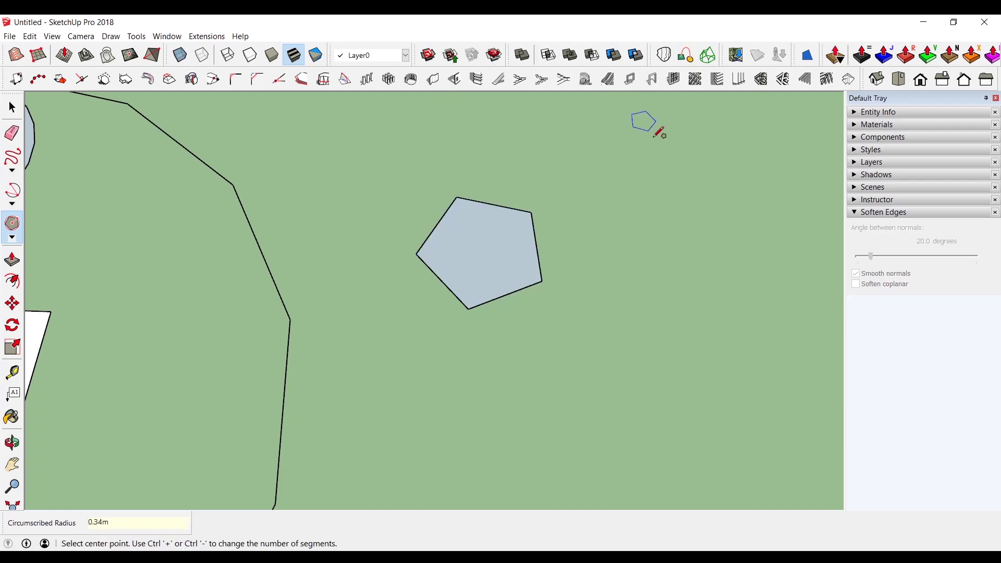
key(space)
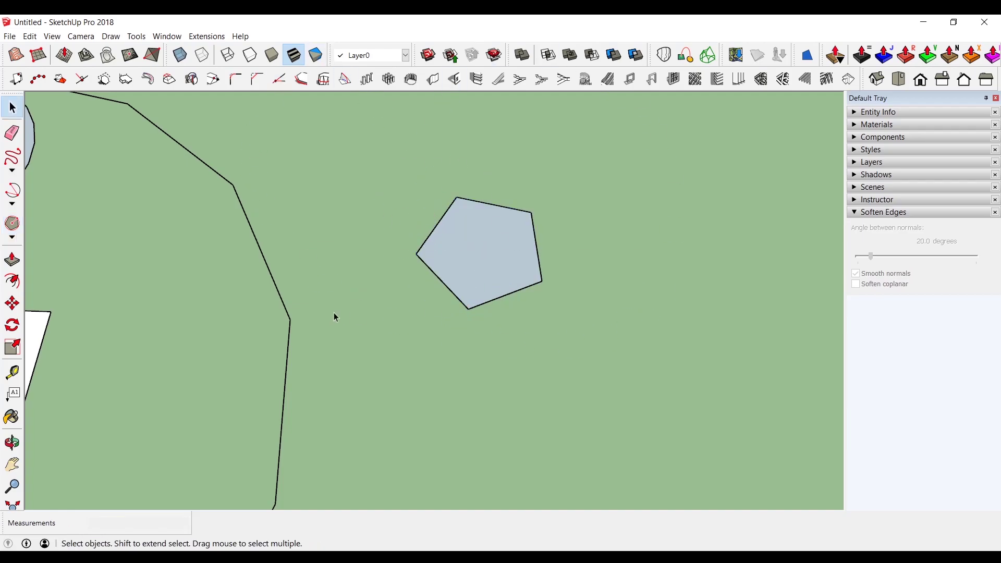
- Push/Pull the pentagon face upward to exactly 0.5m, forming a prism beside the circle and rectangle
click(12, 262)
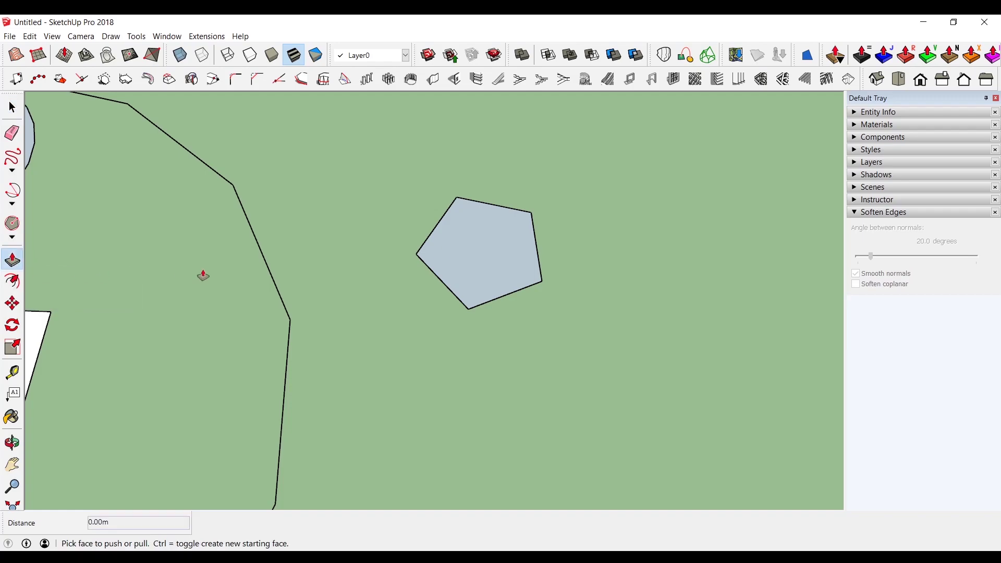
click(501, 261)
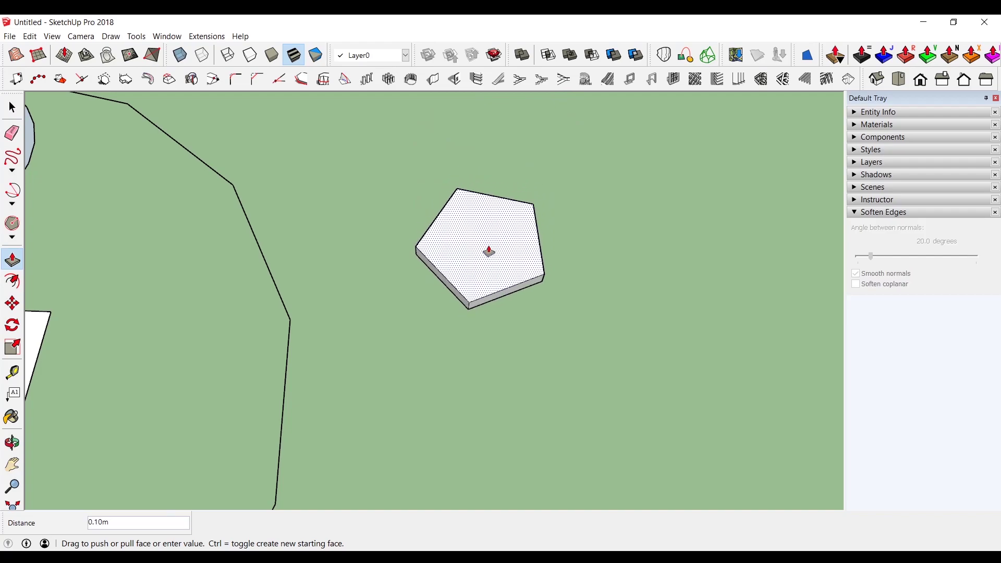
click(487, 259)
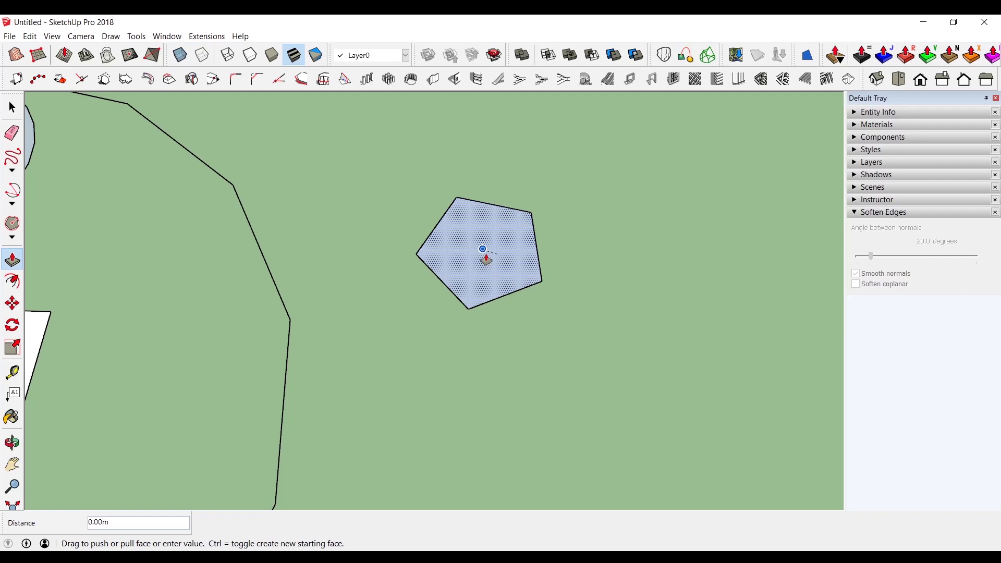
click(485, 259)
text(0.5)
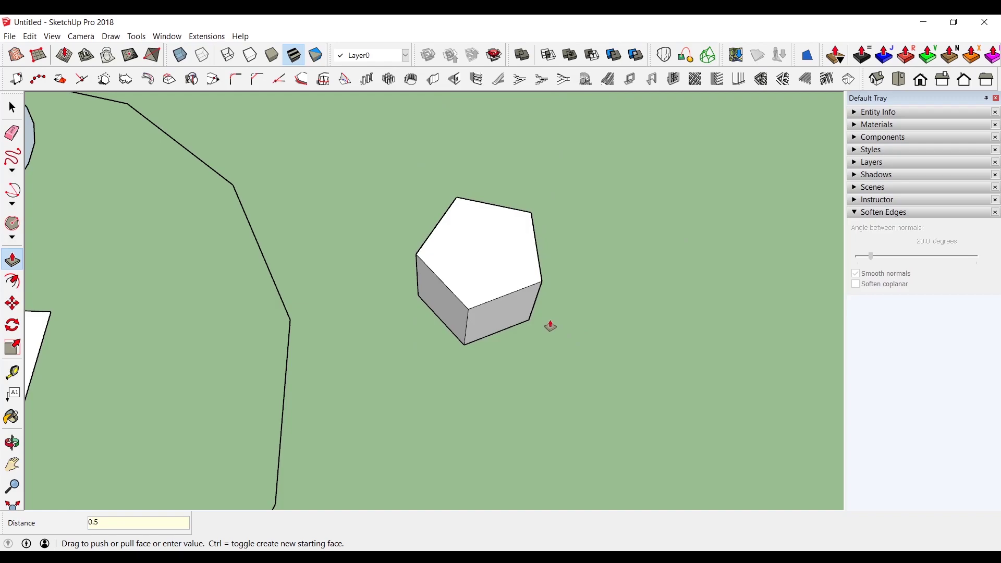
key(Return)
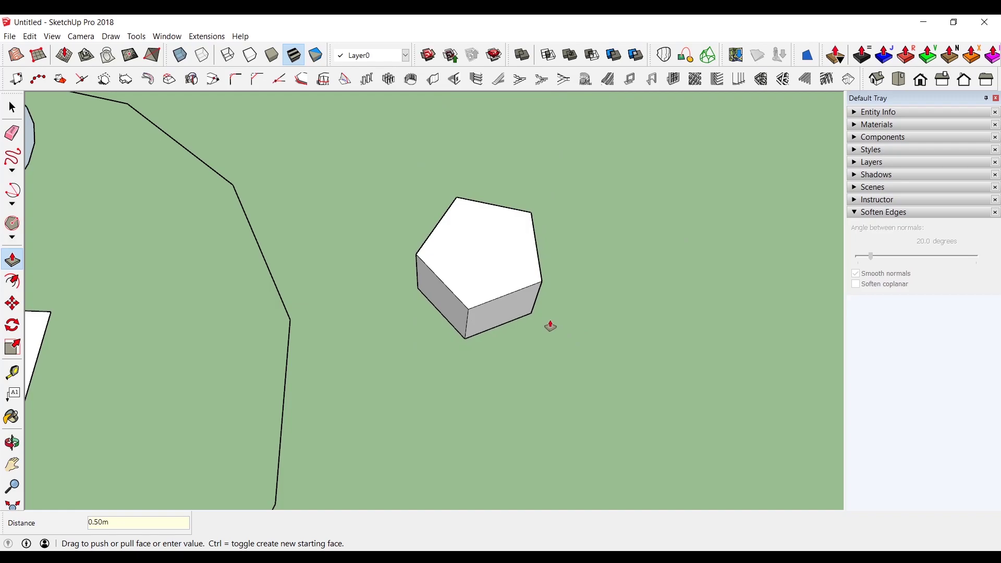
mouse_move(598, 343)
middle_down()
mouse_move(483, 330)
mouse_move(427, 213)
mouse_move(462, 335)
mouse_move(123, 283)
mouse_move(266, 342)
mouse_move(509, 326)
mouse_move(701, 288)
mouse_move(655, 369)
mouse_move(391, 313)
mouse_move(348, 334)
mouse_move(331, 442)
mouse_move(41, 213)
middle_up()
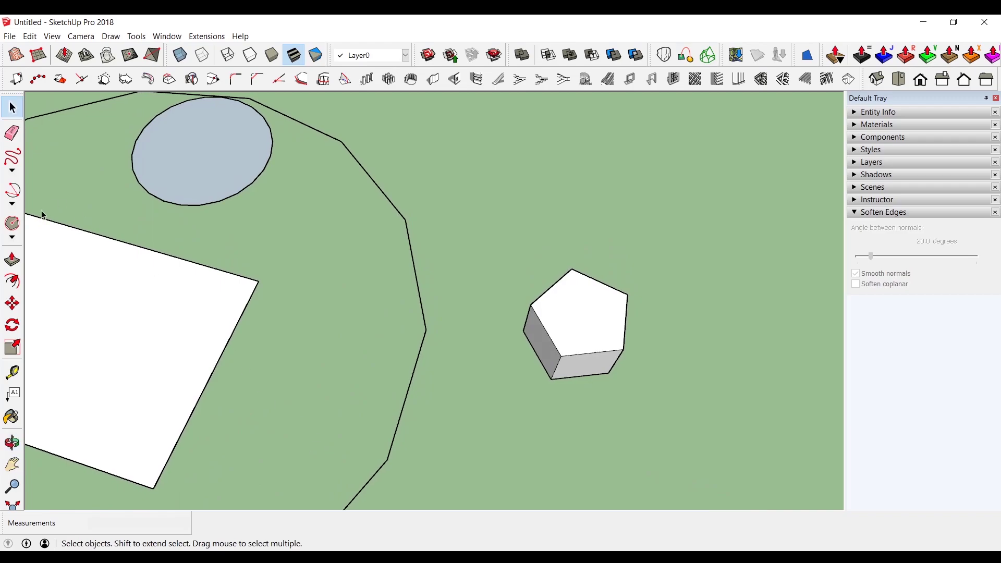
click(14, 306)
key(space)
triple_click(568, 333)
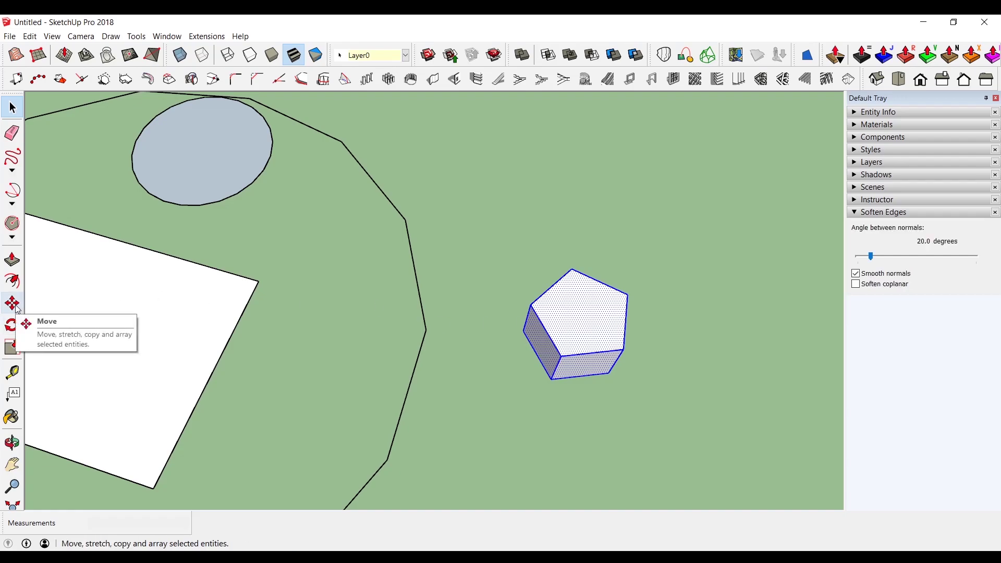
key(m)
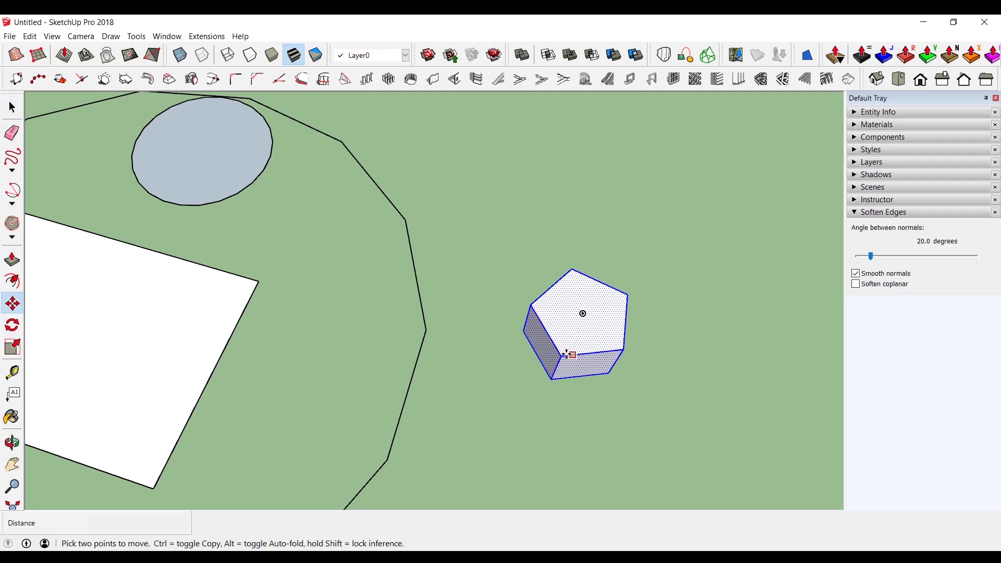
click(568, 354)
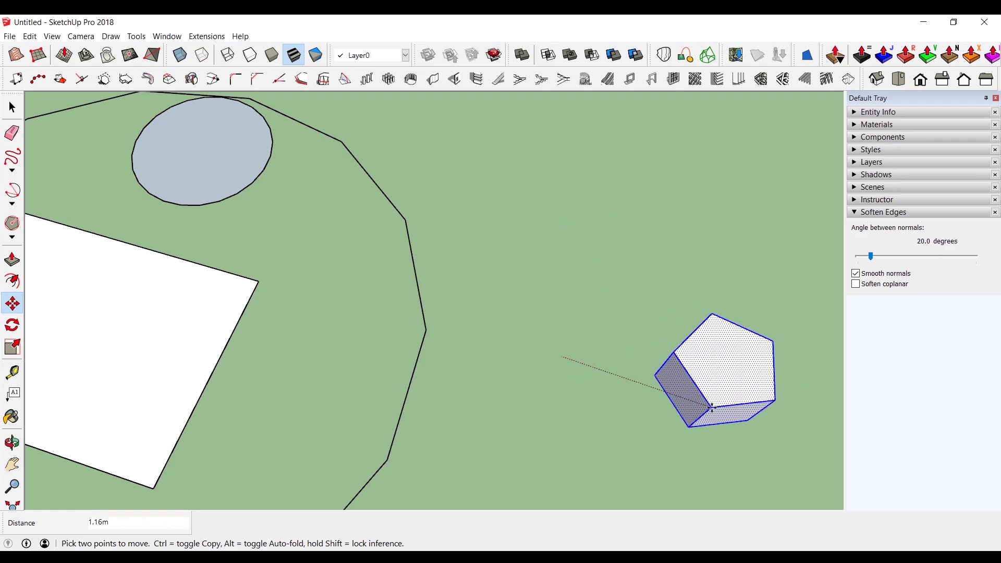
key(Escape)
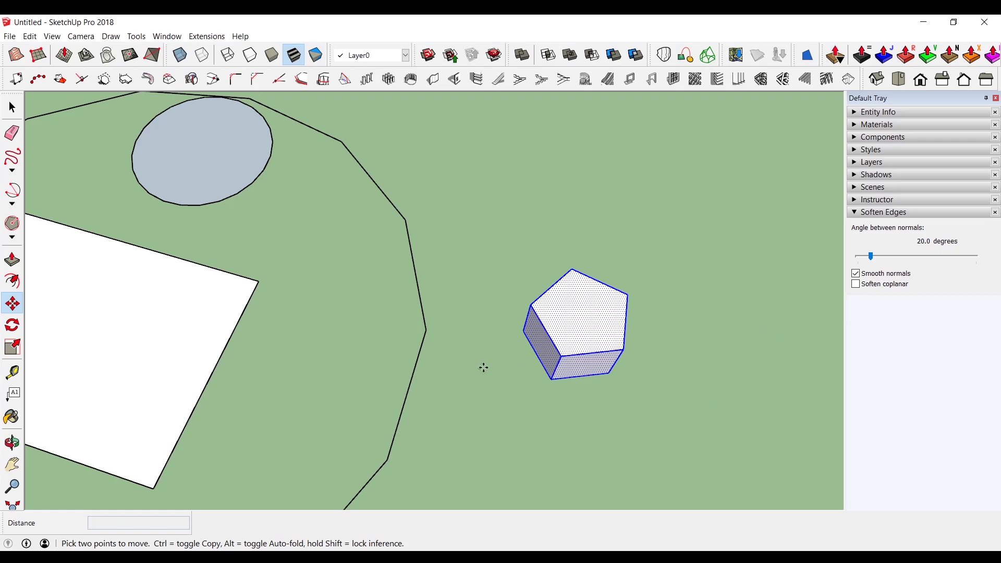
key(space)
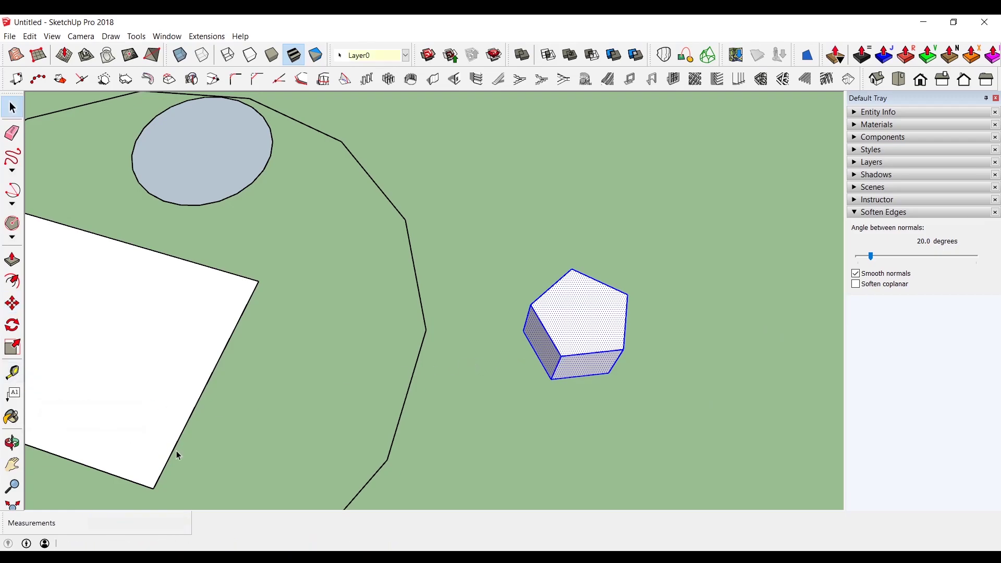
click(16, 376)
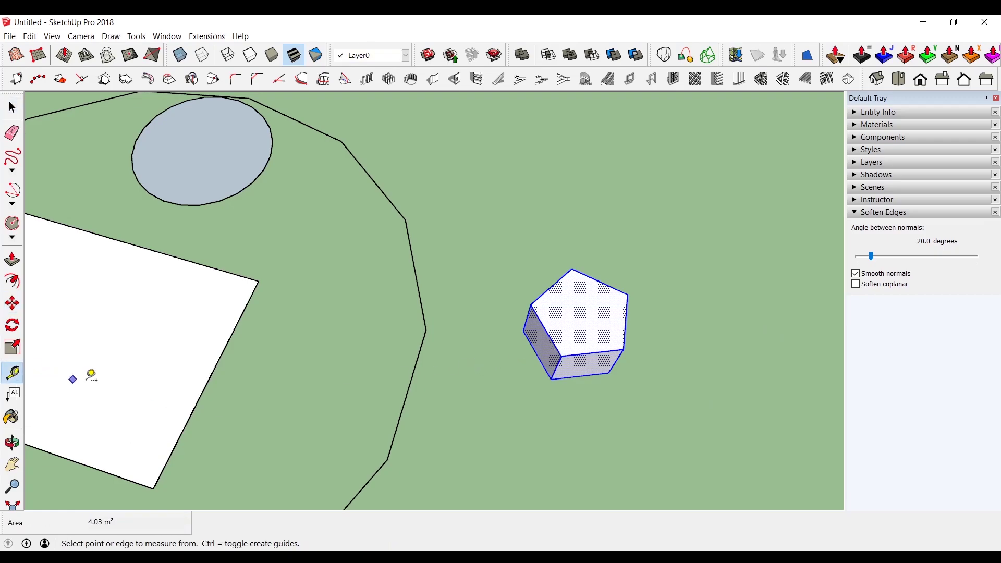
key(space)
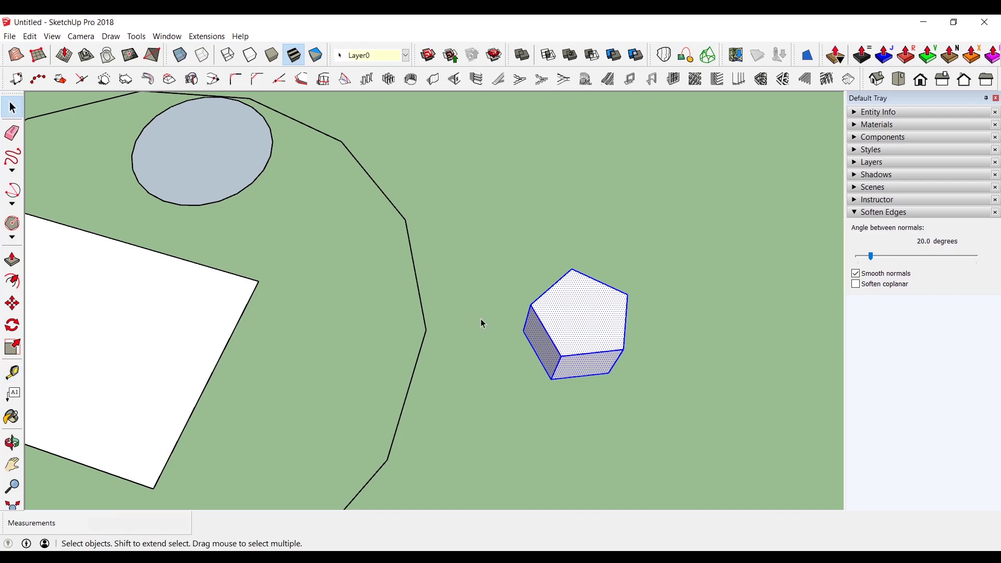
key(t)
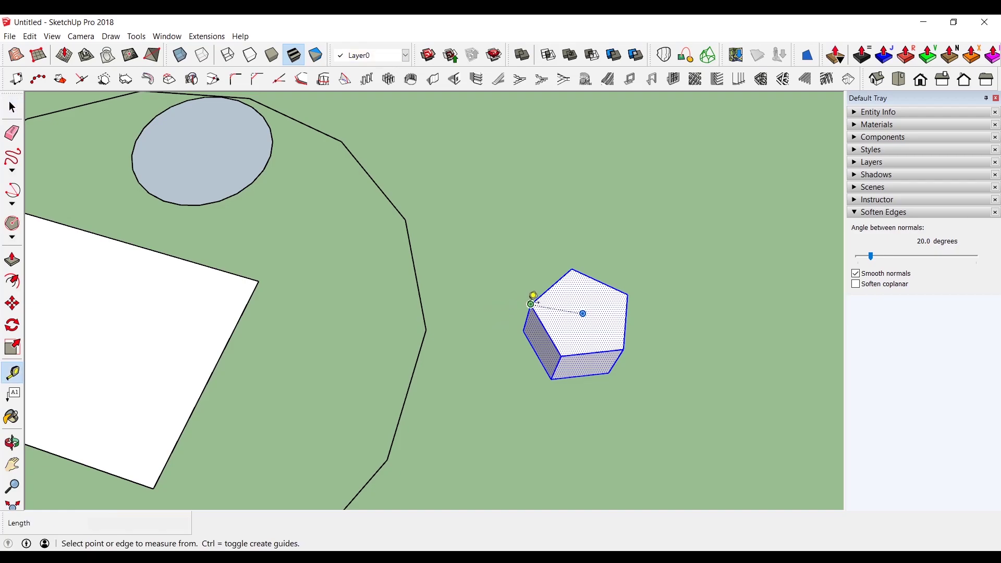
click(530, 304)
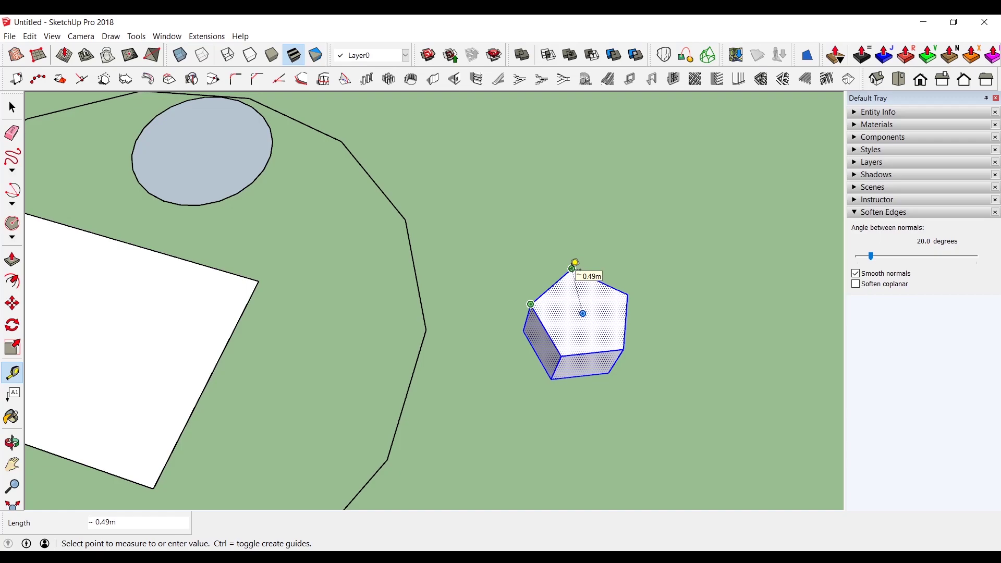
key(space)
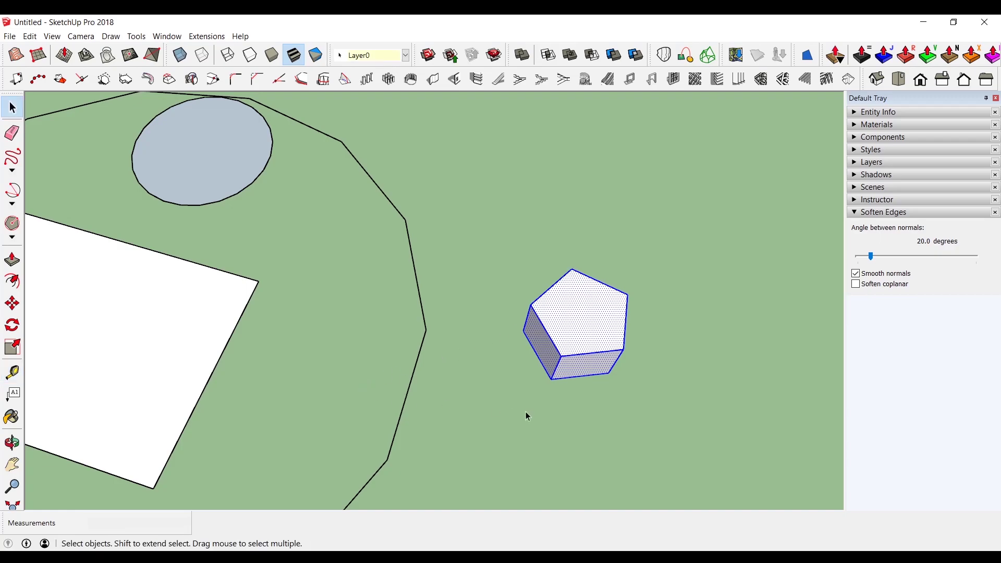
key(o)
mouse_move(513, 430)
mouse_down()
mouse_move(594, 293)
mouse_move(529, 323)
mouse_up()
key(space)
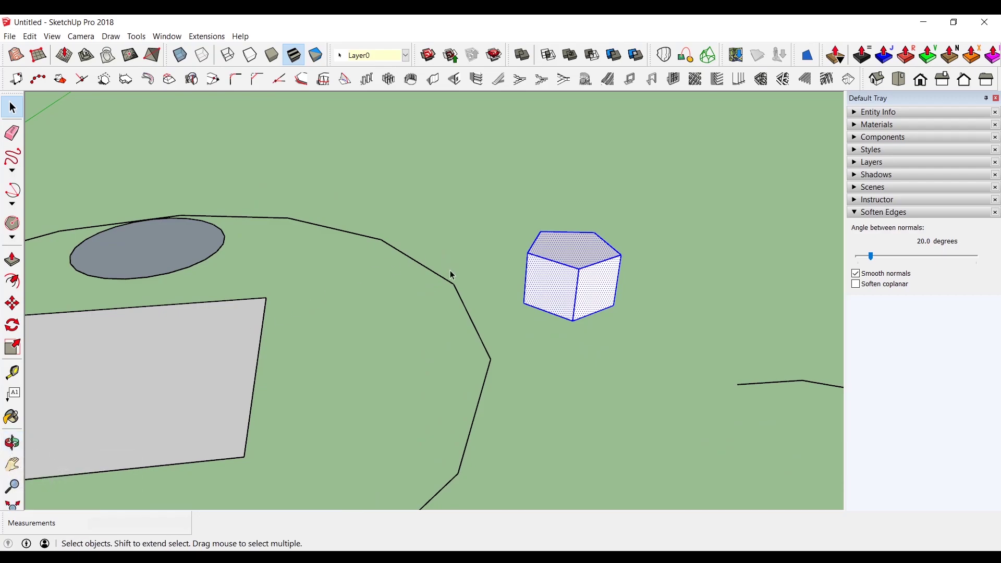
- Orbit to a lower angle and zoom out until the prism, circle, rectangle, arcs and axes all show
key(o)
mouse_move(446, 267)
mouse_down()
mouse_move(485, 264)
mouse_move(413, 308)
mouse_move(373, 255)
mouse_move(473, 201)
mouse_move(469, 299)
mouse_move(486, 300)
mouse_move(465, 280)
mouse_move(453, 327)
mouse_up()
key(space)
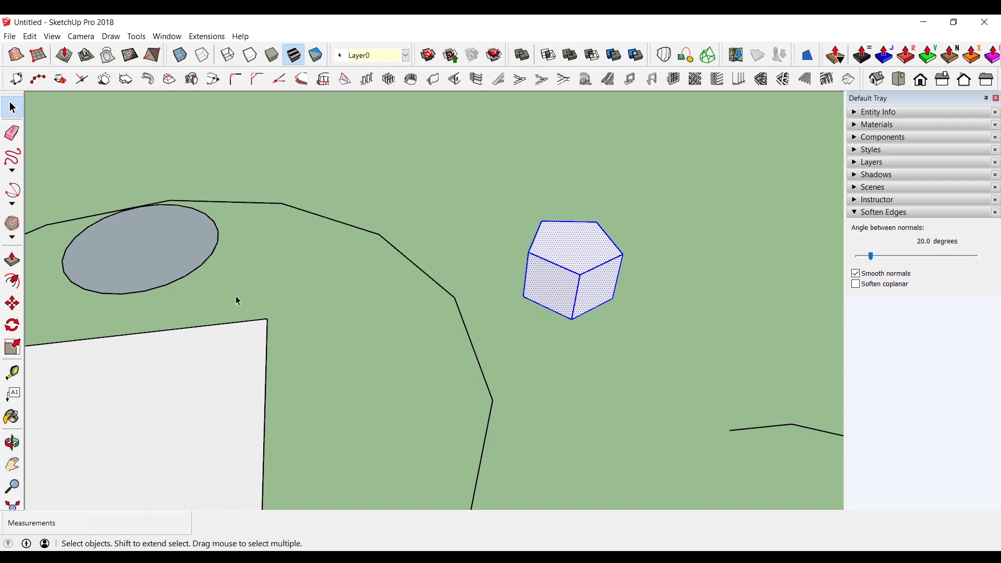
scroll(495, 324, down, 2)
scroll(495, 324, down, 3)
scroll(495, 324, down, 2)
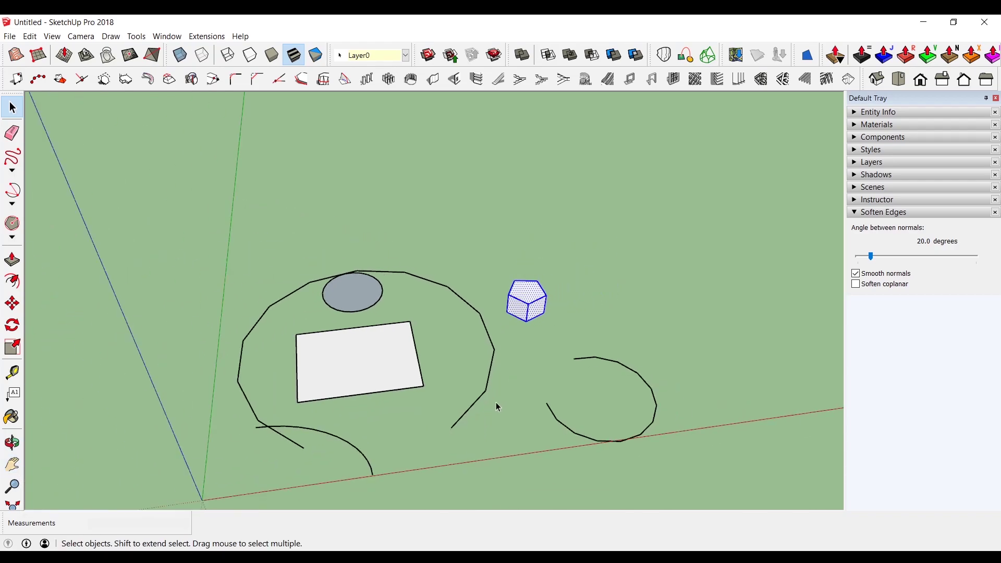
middle_drag(496, 402, 451, 351)
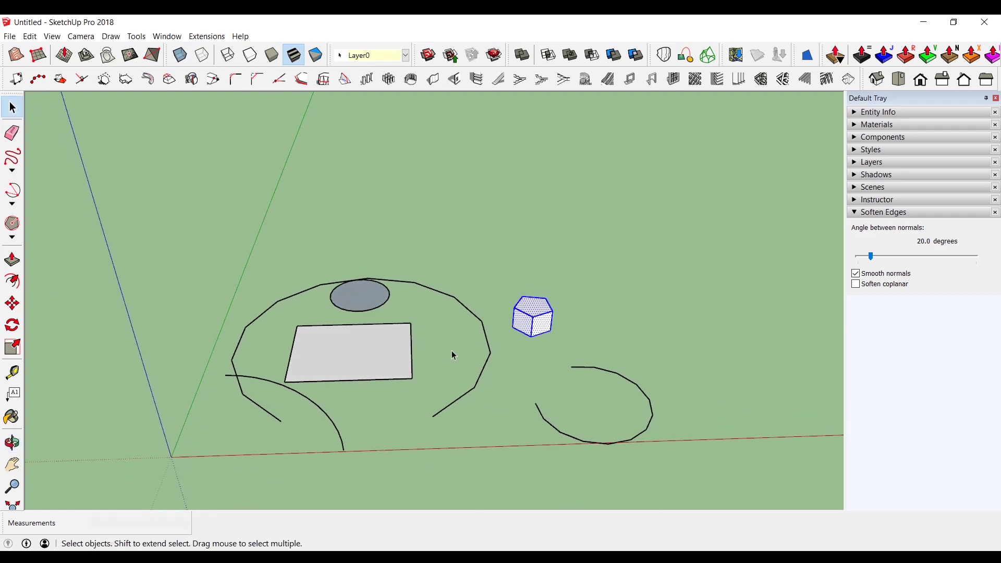